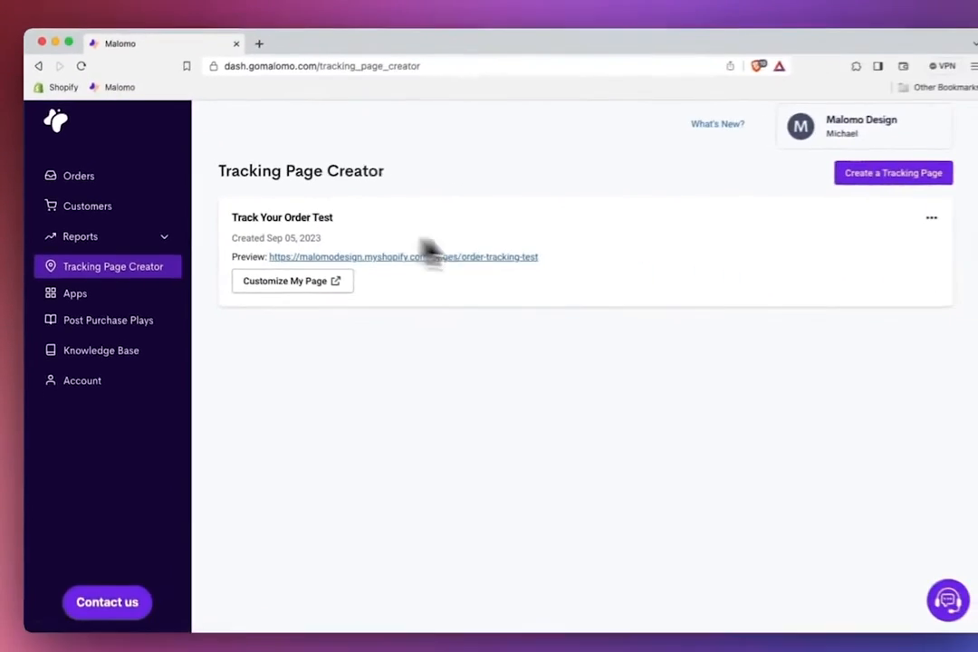
Create a tracking page titled Track Your Order with suffix order-tracking, set as the default tracking page URL
click(822, 185)
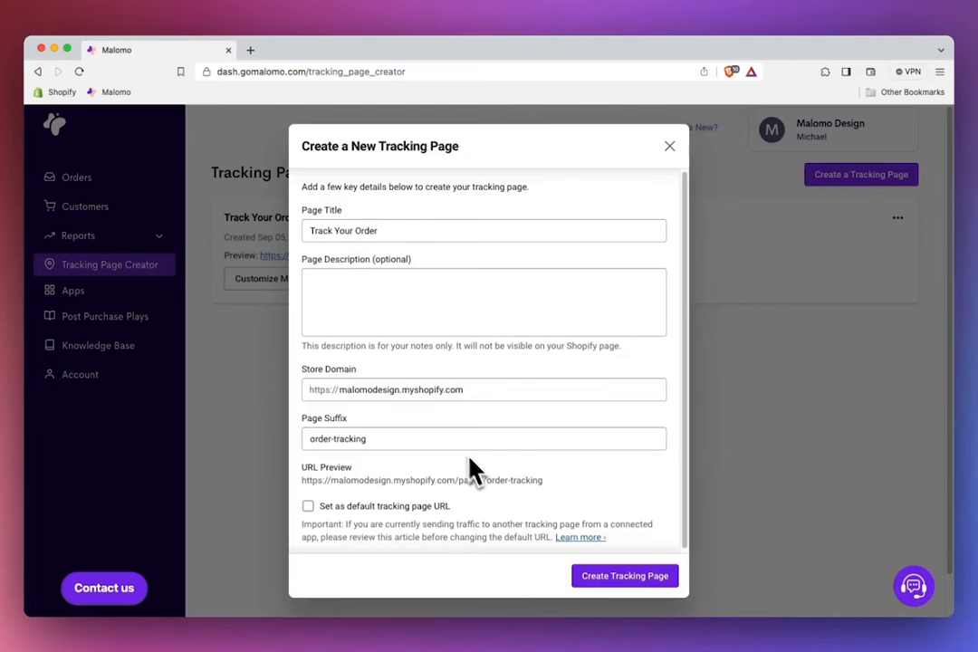
click(308, 508)
click(621, 589)
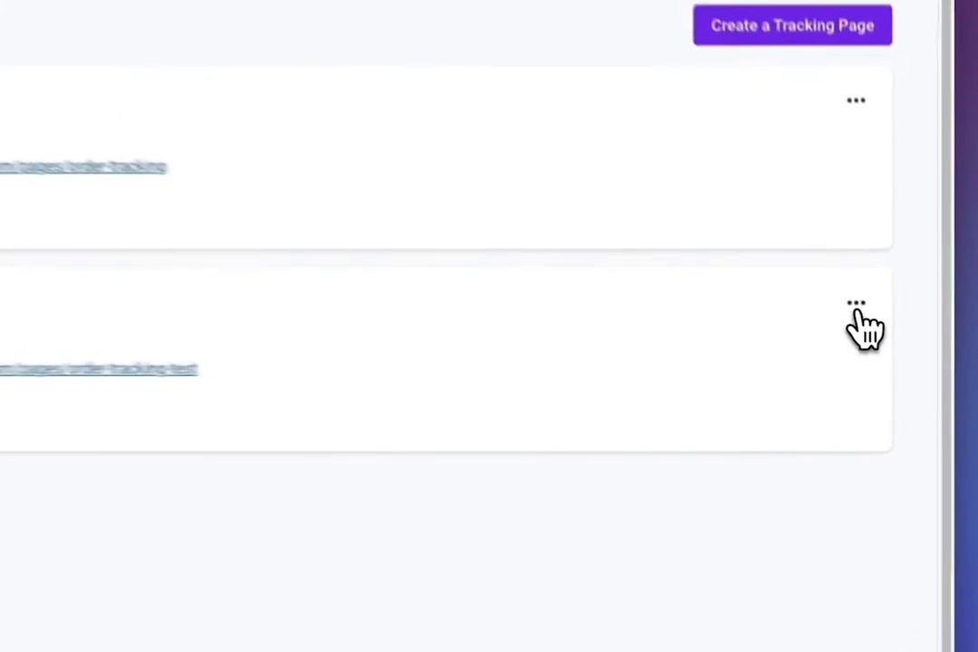
Set Track Your Order Test as the default tracking page URL and switch the default back to Track Your Order
click(897, 336)
click(813, 360)
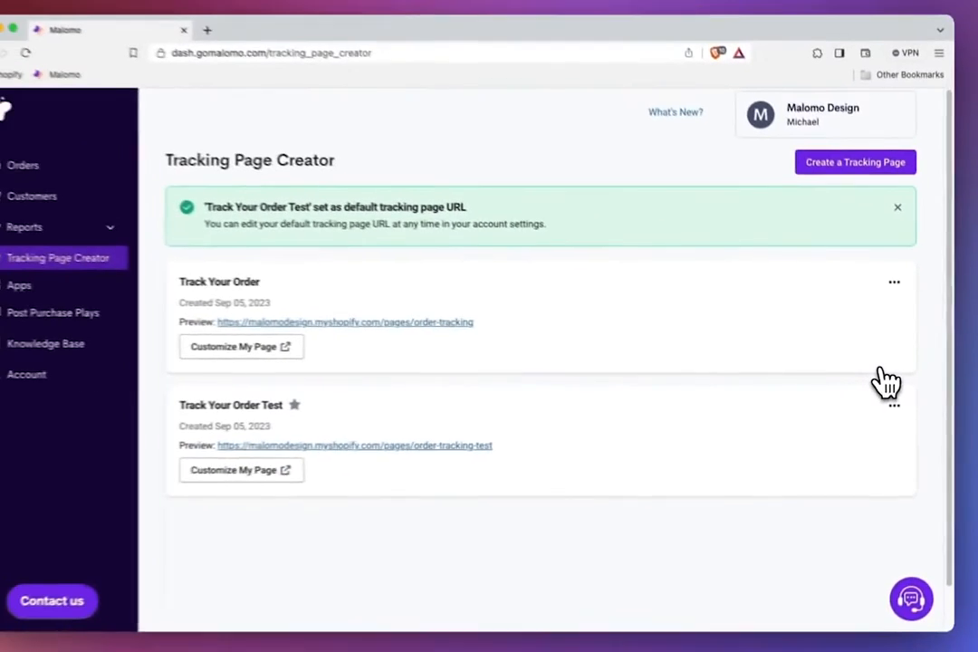
click(894, 281)
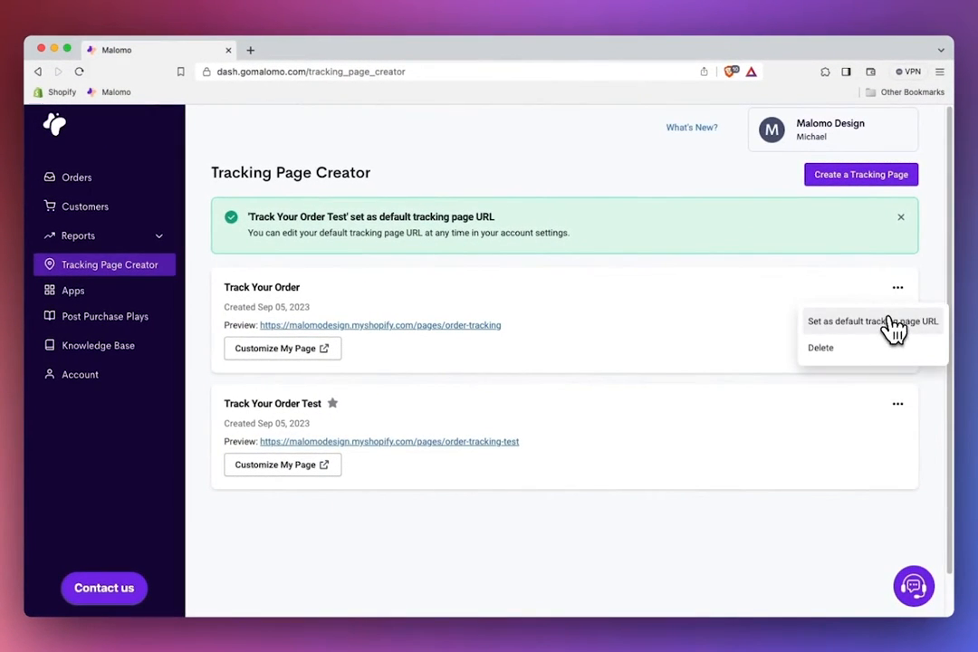
click(891, 322)
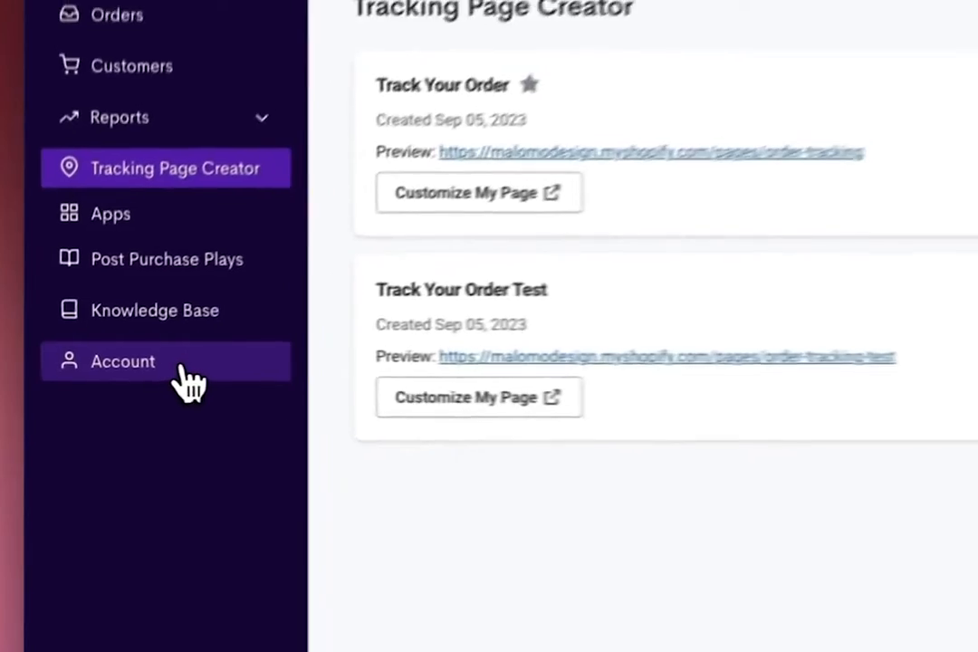
Check the default tracking page URL in the account overview and preview the live Track Your Order page down to its featured products
click(182, 369)
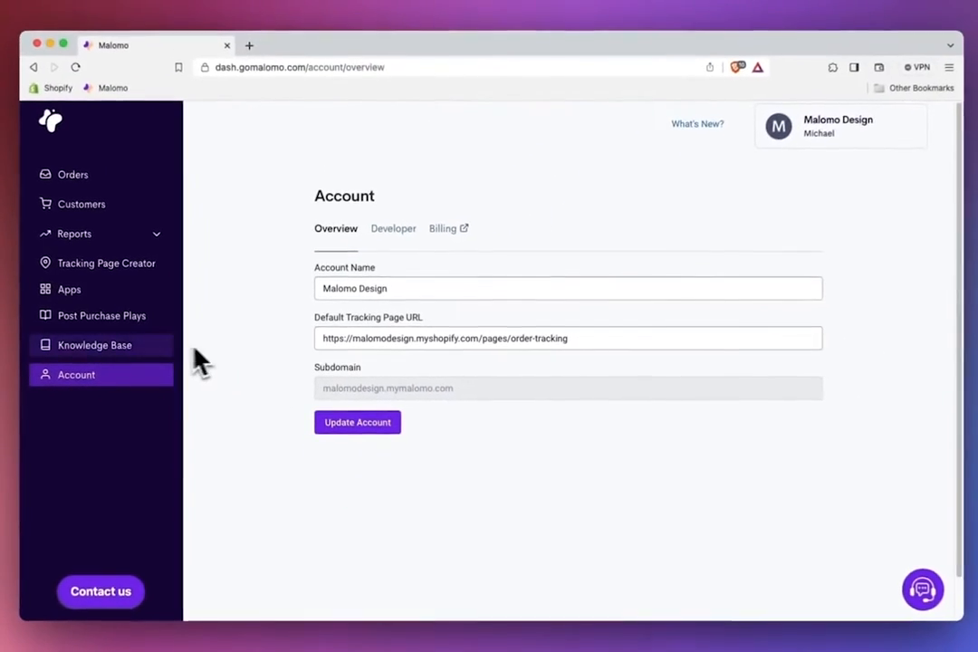
click(121, 275)
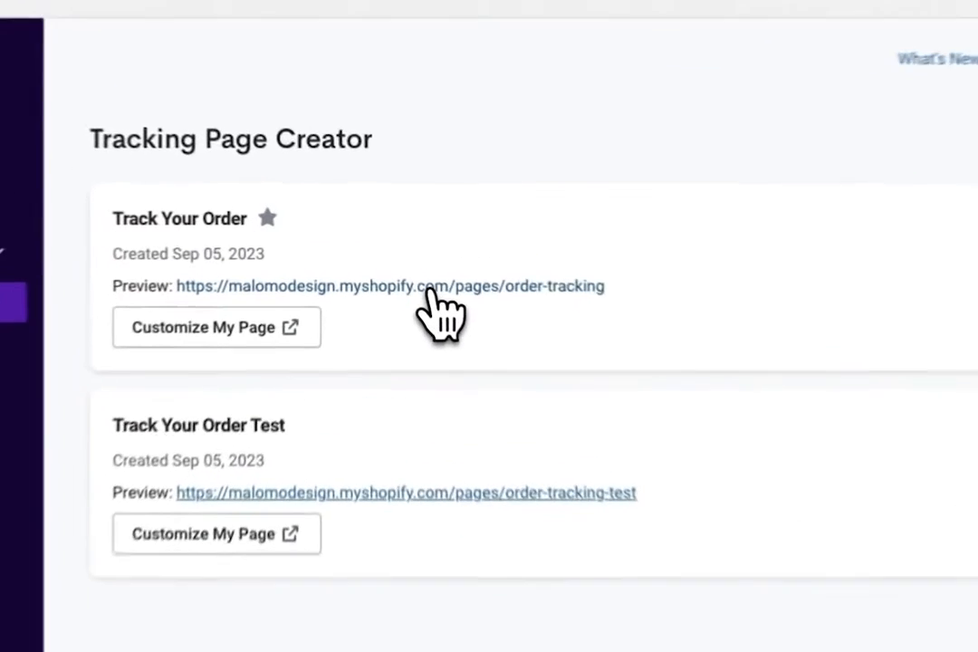
click(405, 260)
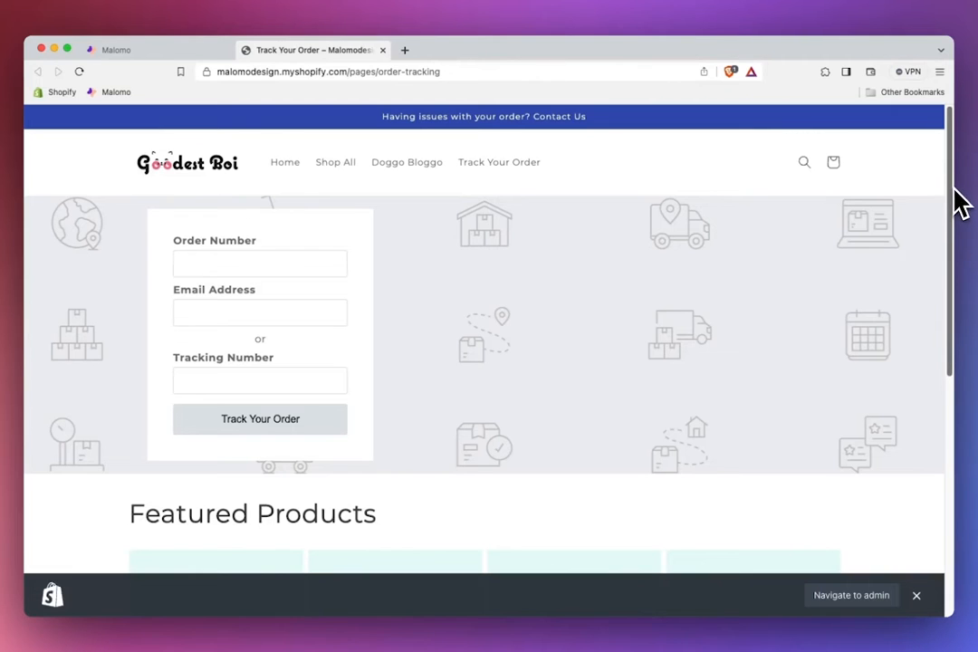
drag(952, 192, 953, 352)
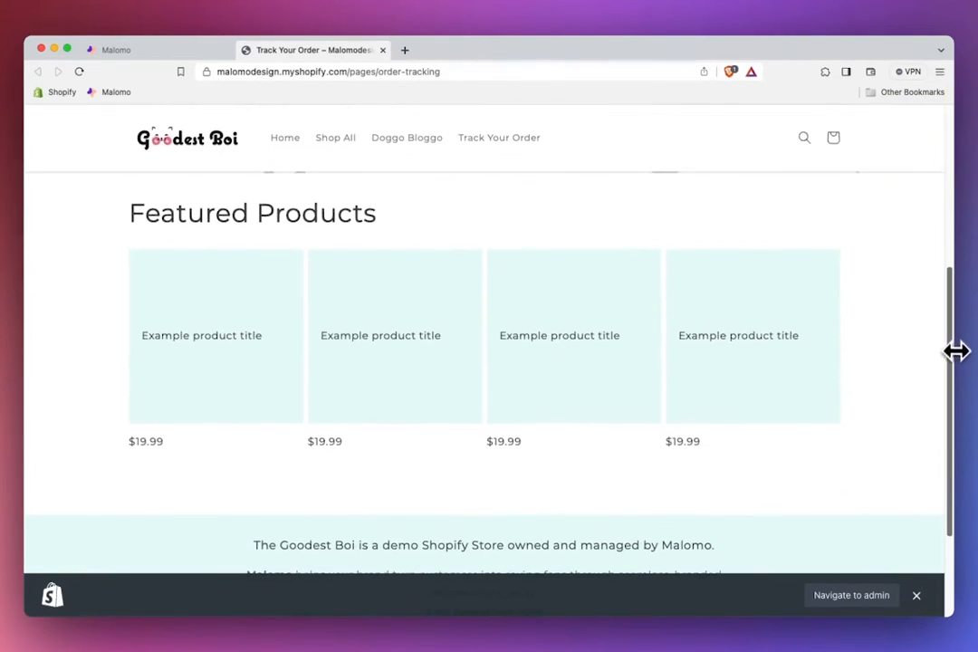
drag(953, 302, 942, 124)
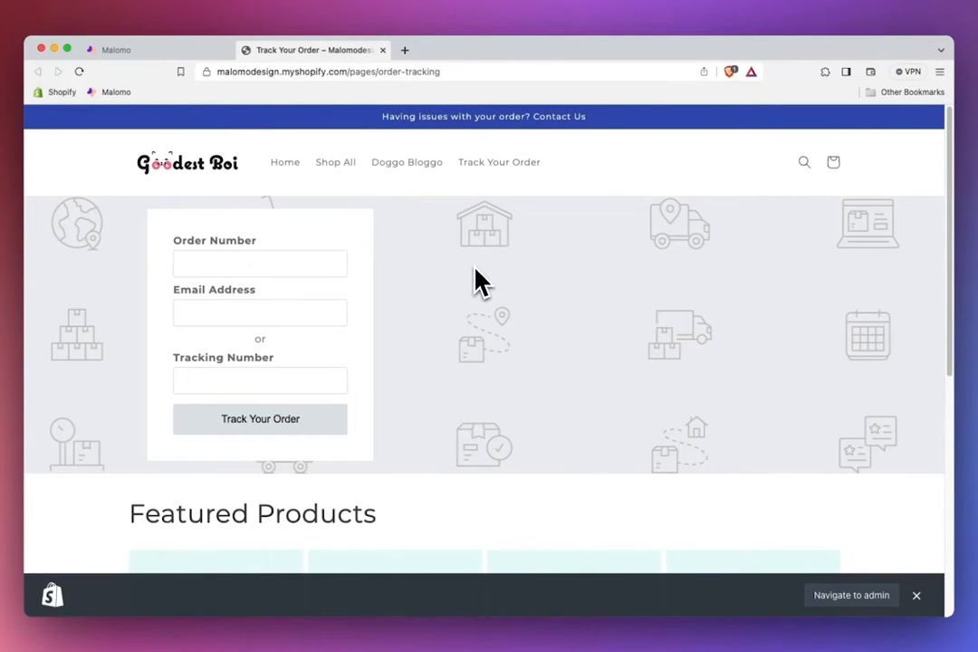
click(383, 51)
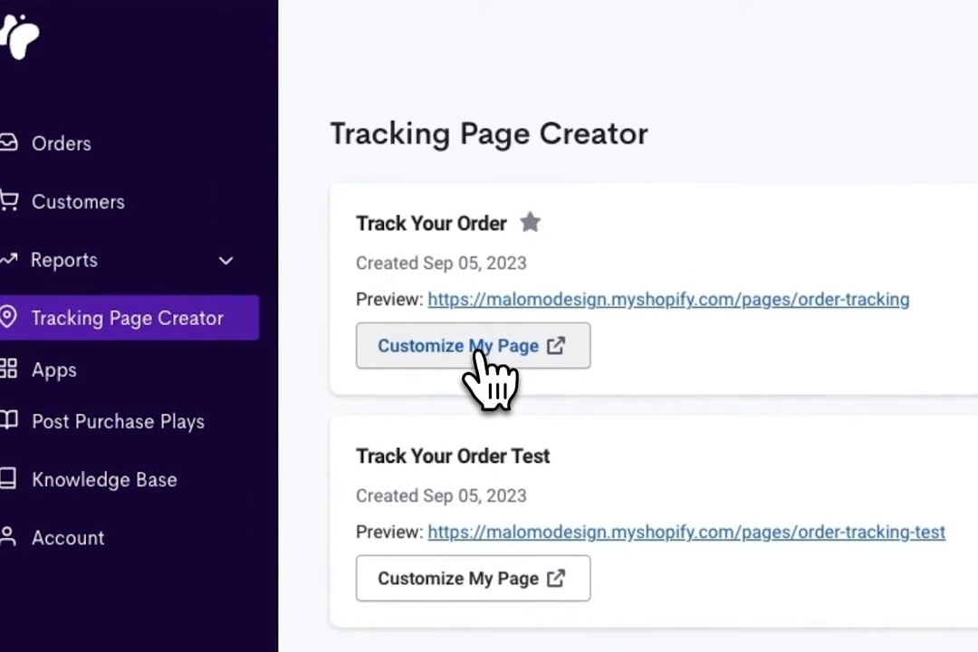
Open the Track Your Order page for customization and look through the sample shipments in the Shipment Tracker preview
click(477, 353)
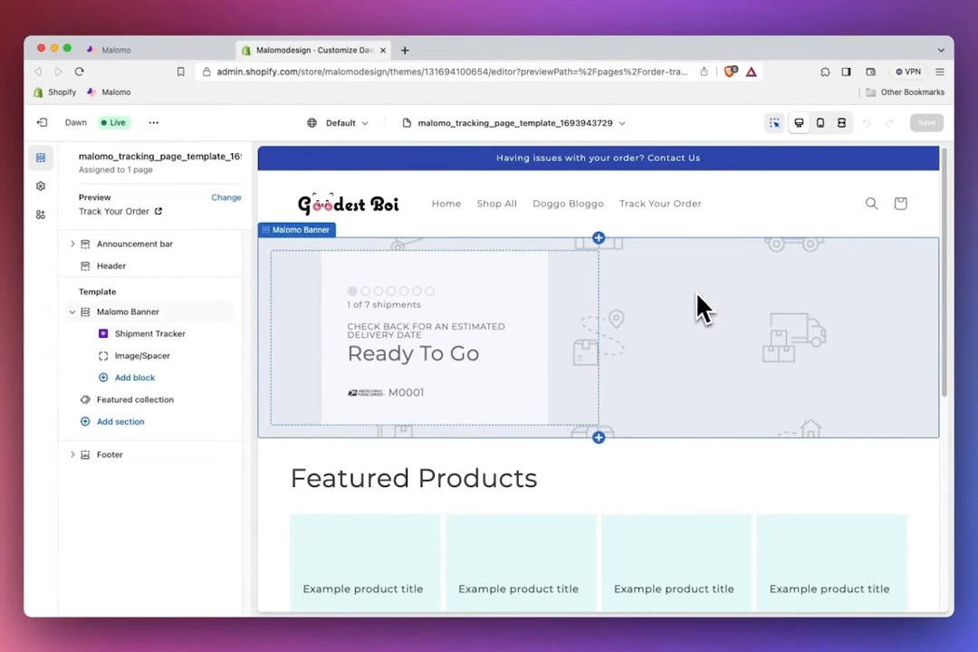
click(369, 299)
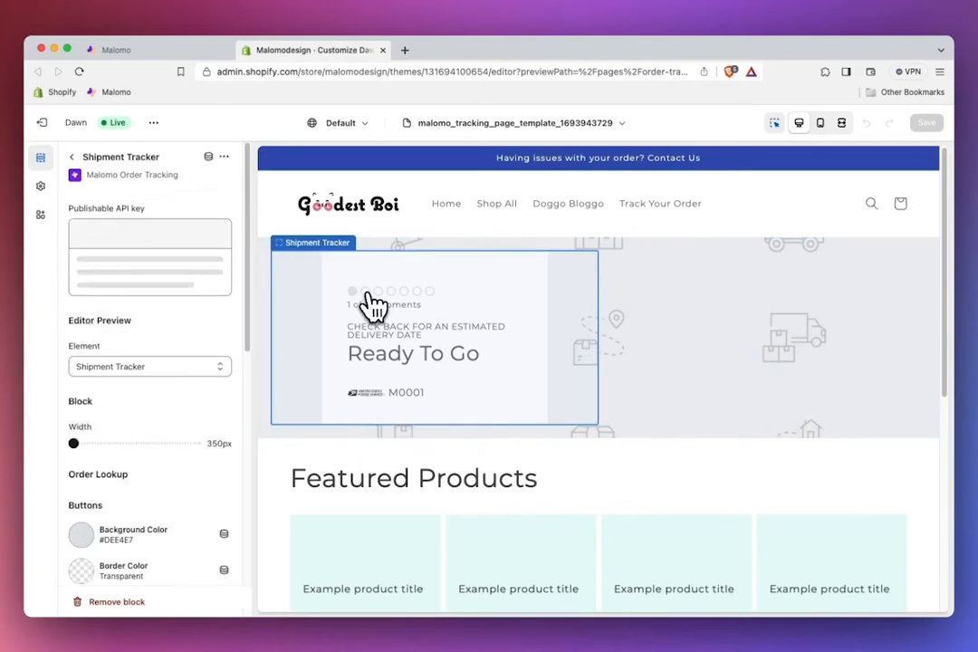
click(367, 292)
click(379, 292)
click(391, 292)
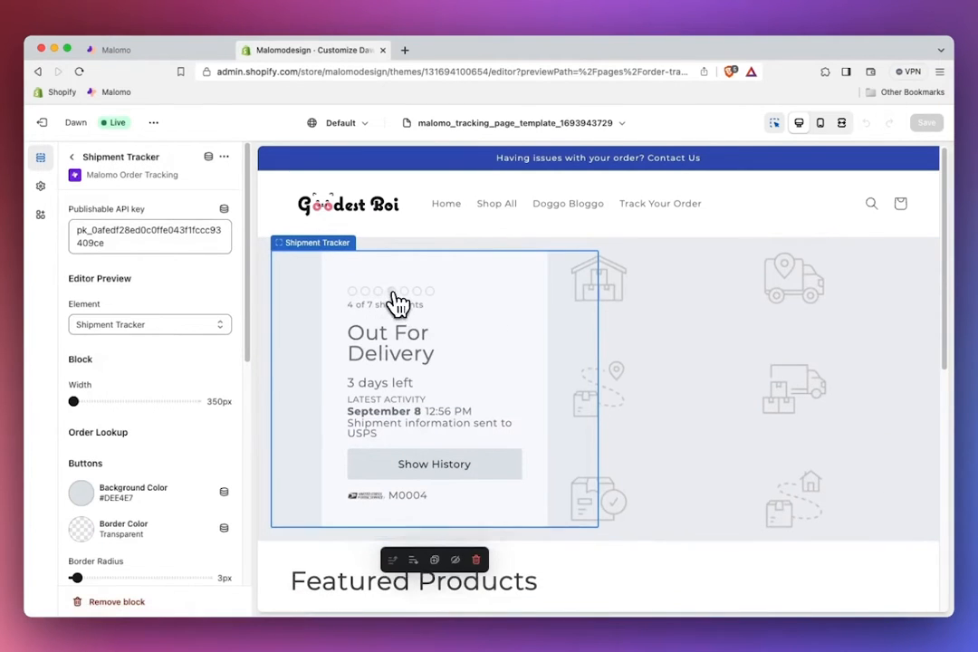
click(404, 292)
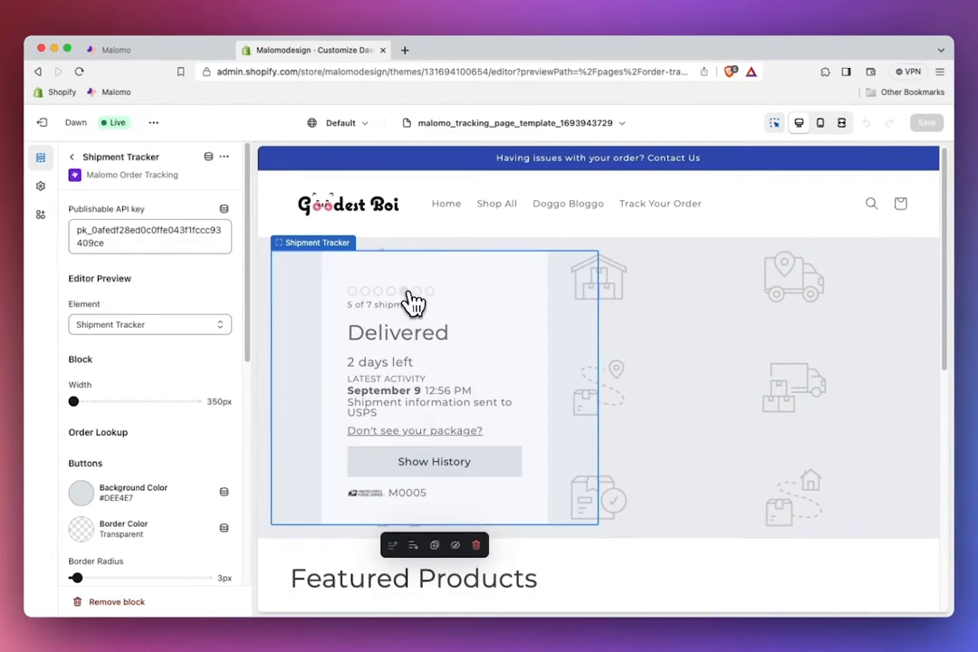
click(417, 293)
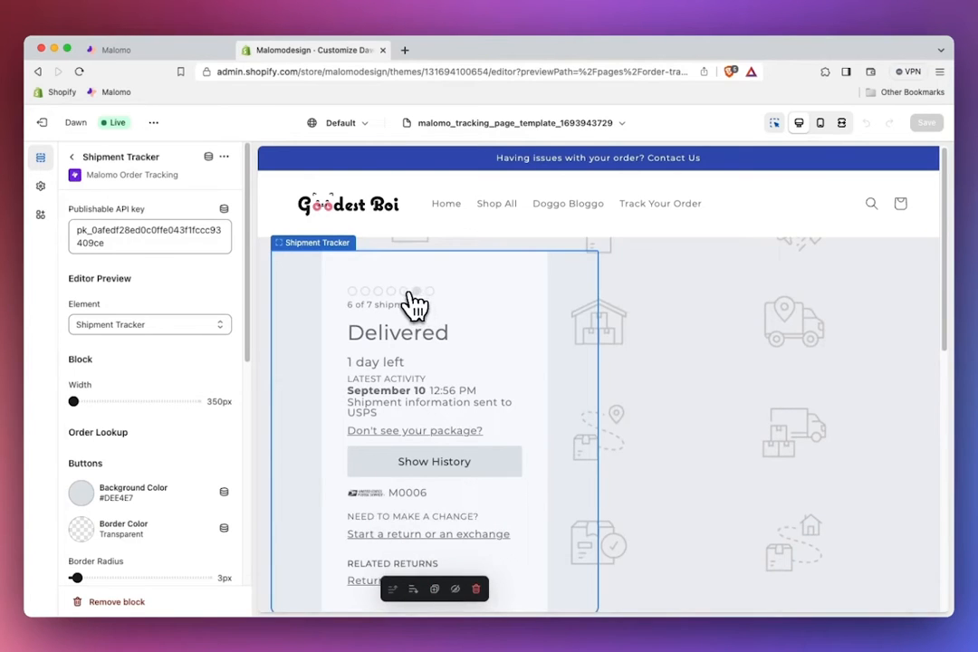
click(405, 292)
click(391, 293)
click(715, 346)
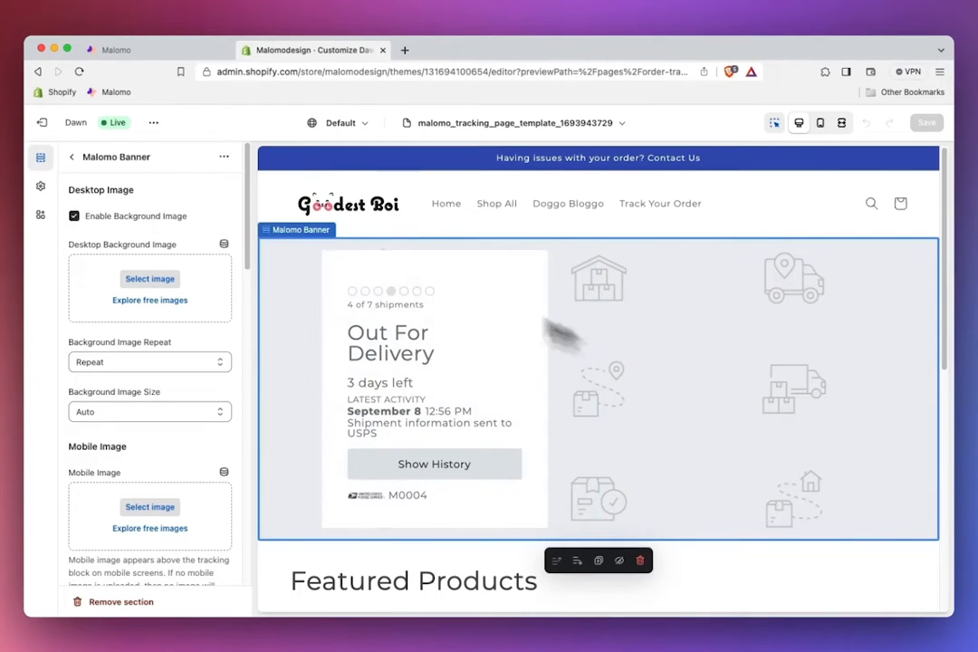
click(71, 156)
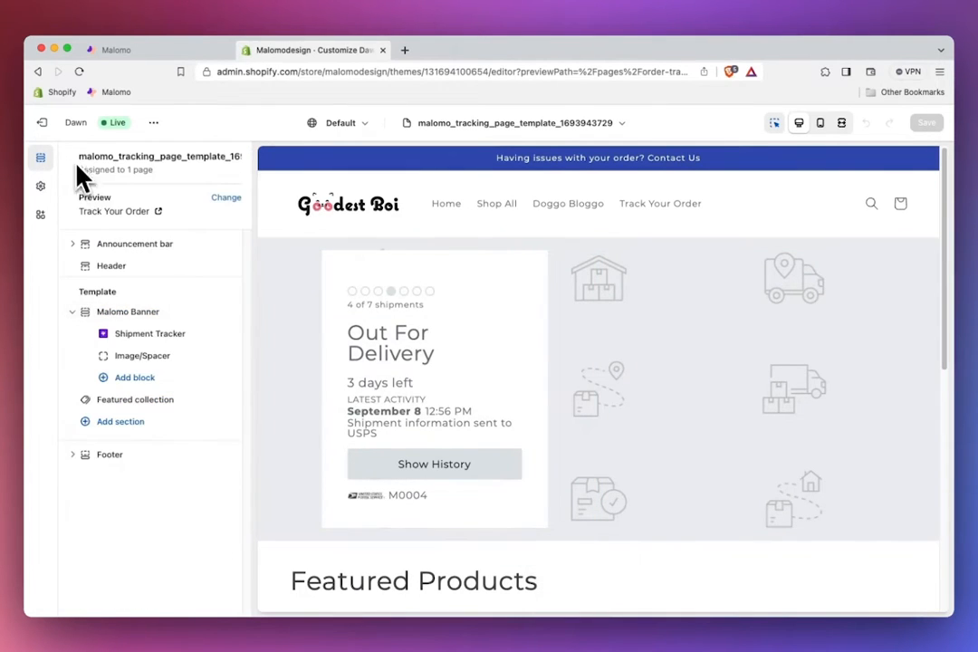
Set the Shipment Tracker's button background color to the pink #F97088 and preview it on the second sample shipment
click(149, 334)
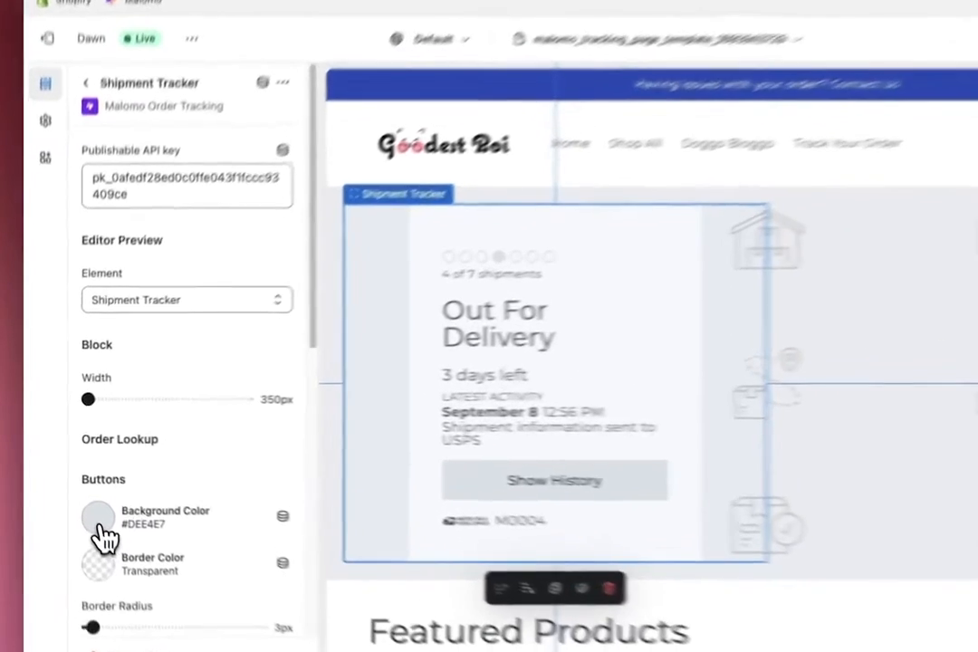
click(82, 496)
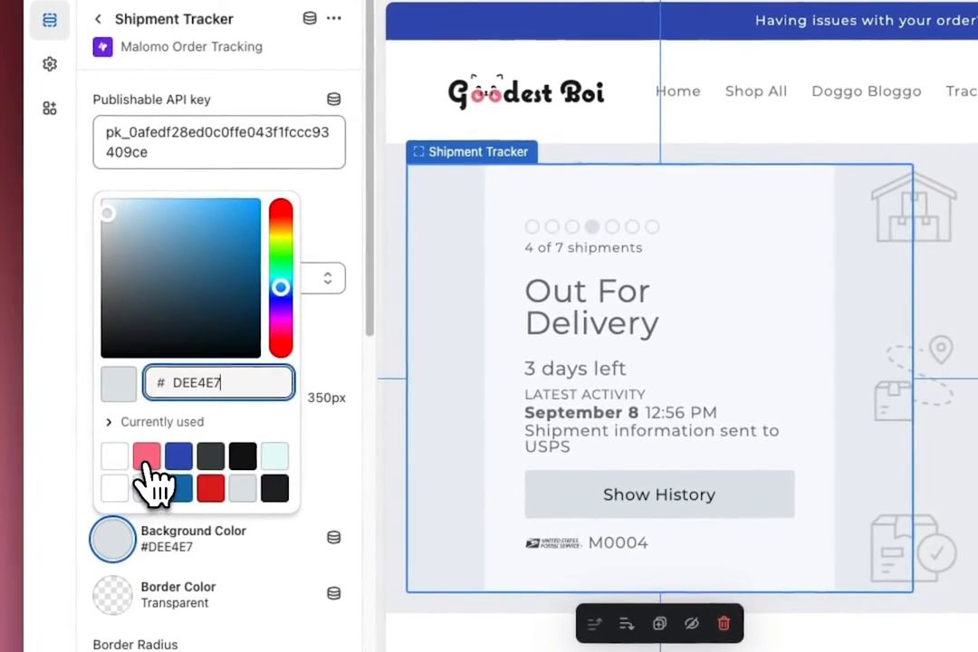
click(147, 461)
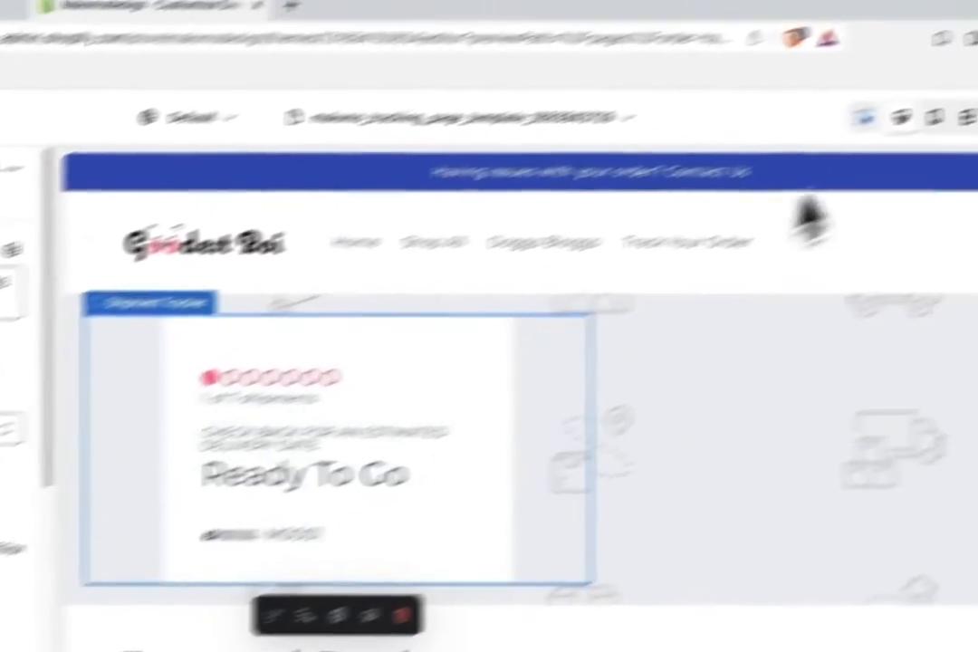
click(255, 232)
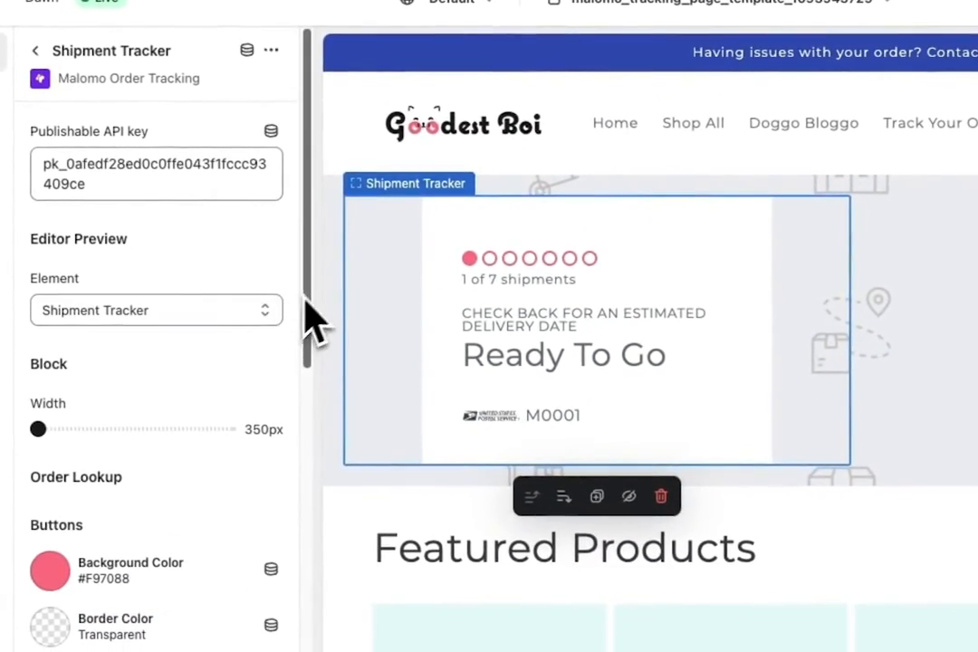
click(489, 260)
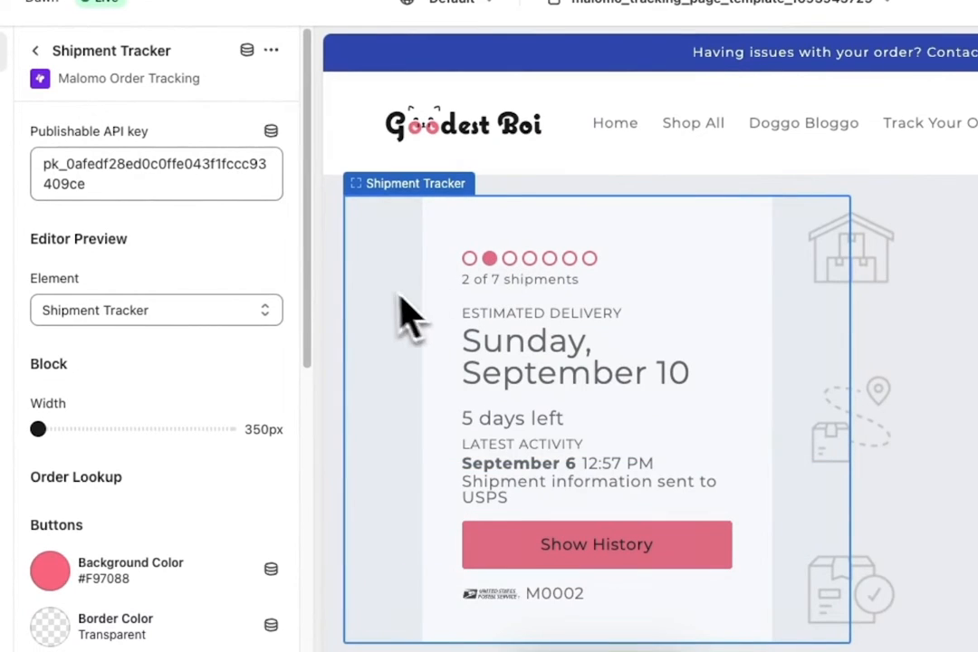
Set the Shipment Tracker's button text color to white (#FFFFFF) and save the template
drag(316, 253, 301, 498)
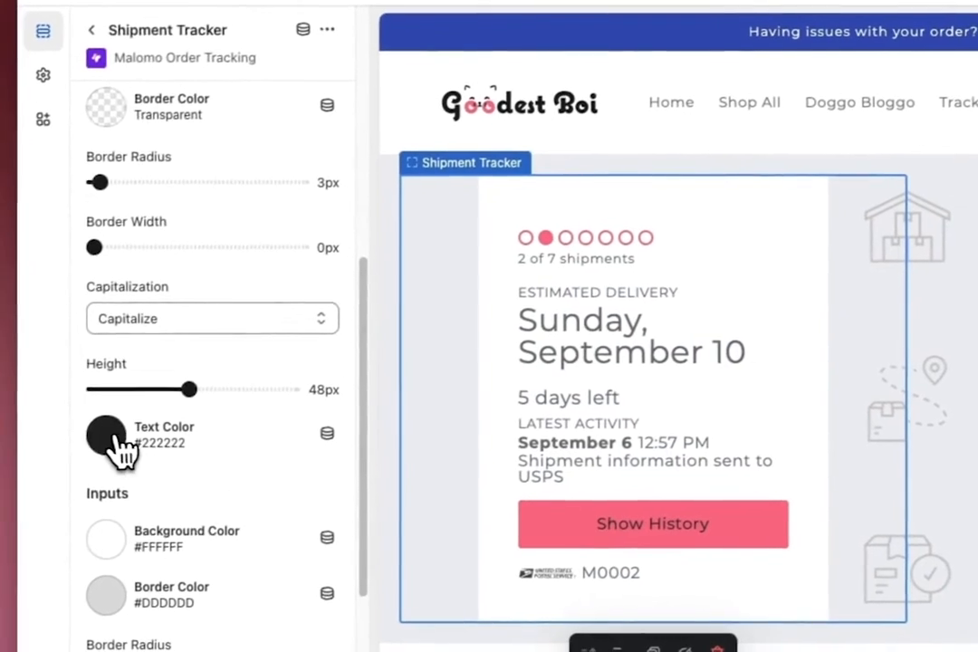
click(108, 439)
click(143, 350)
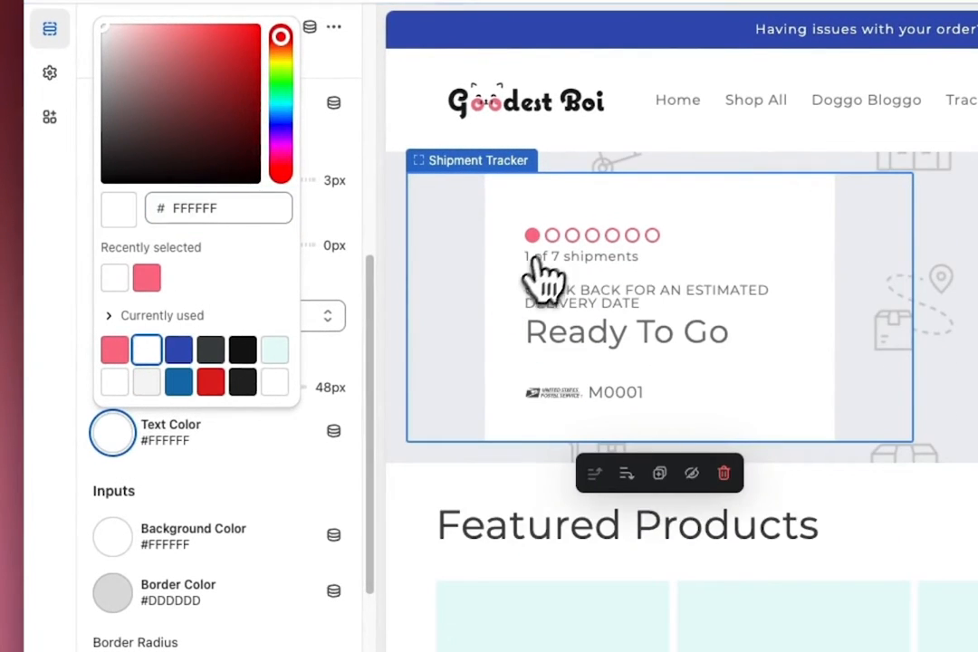
click(551, 236)
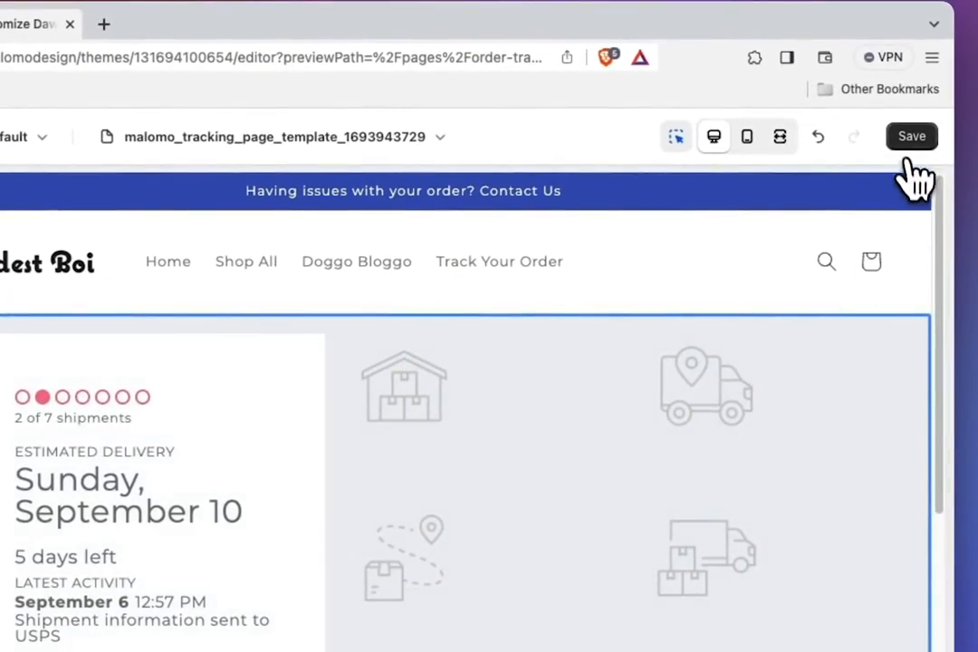
click(911, 136)
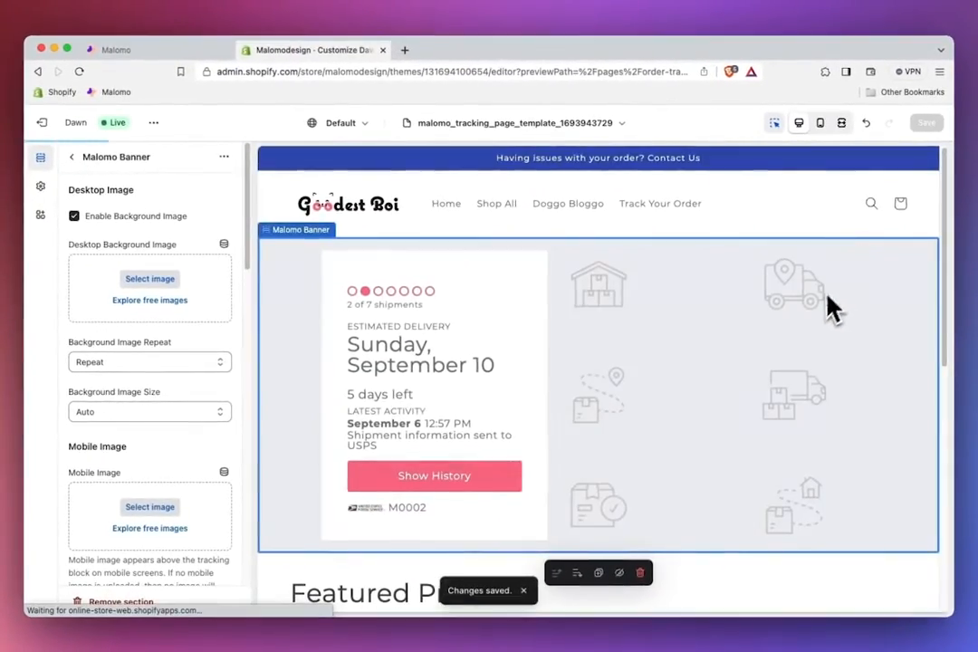
click(352, 291)
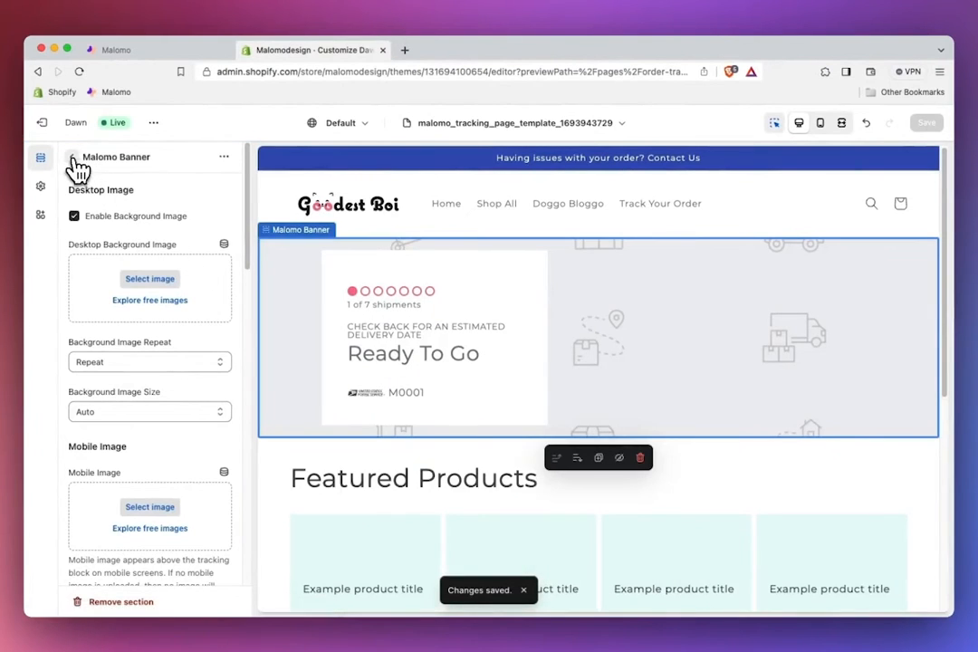
click(73, 159)
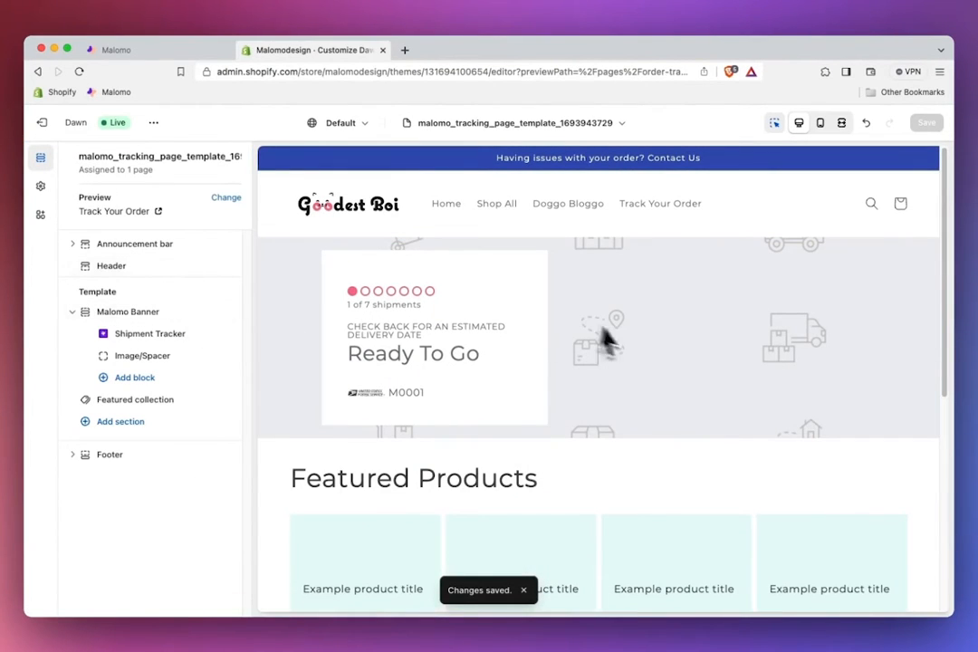
click(664, 341)
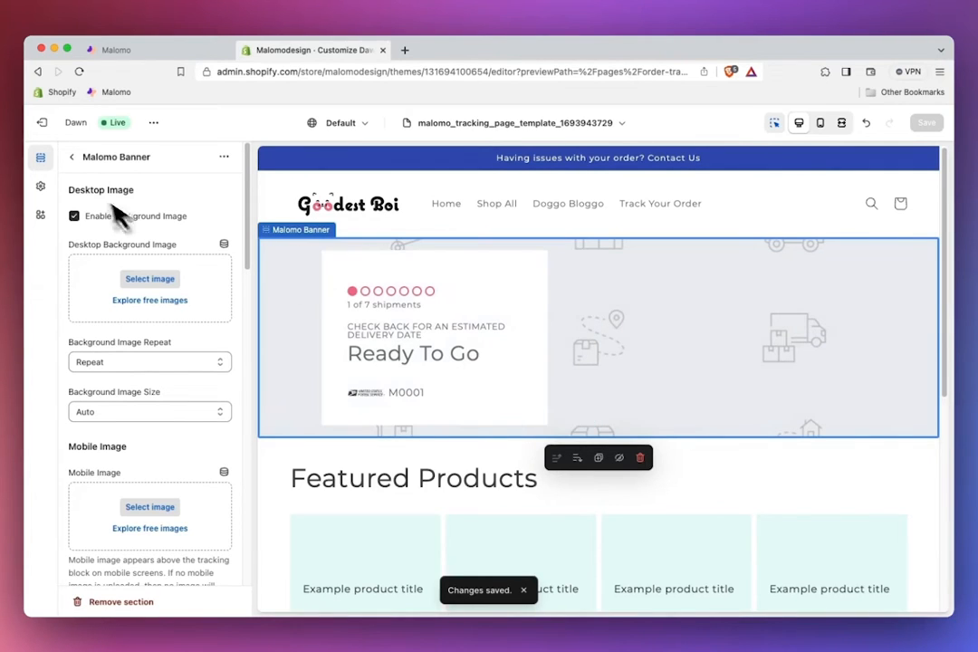
click(71, 156)
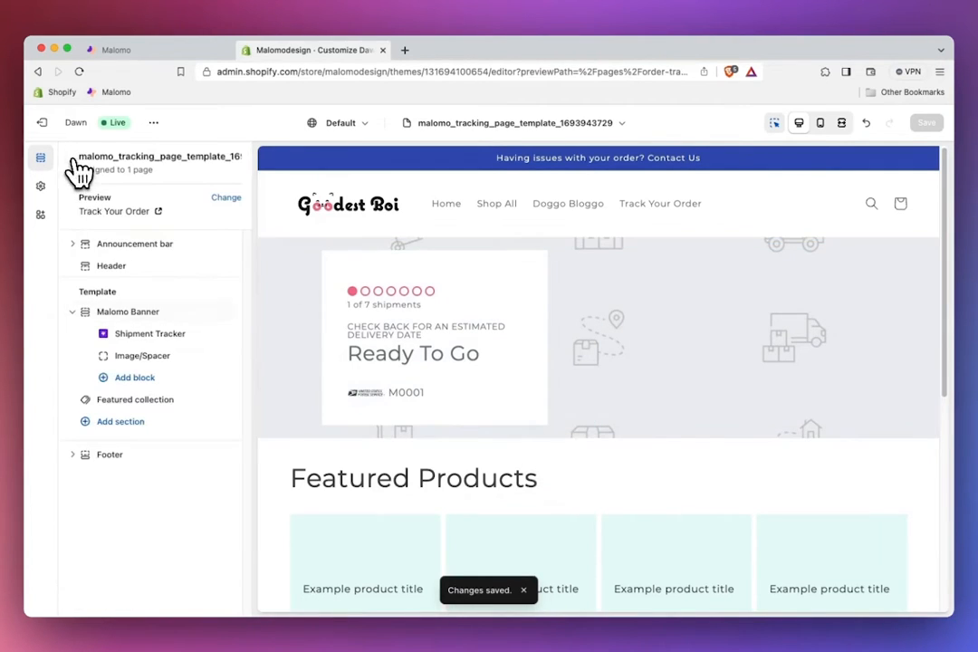
click(121, 316)
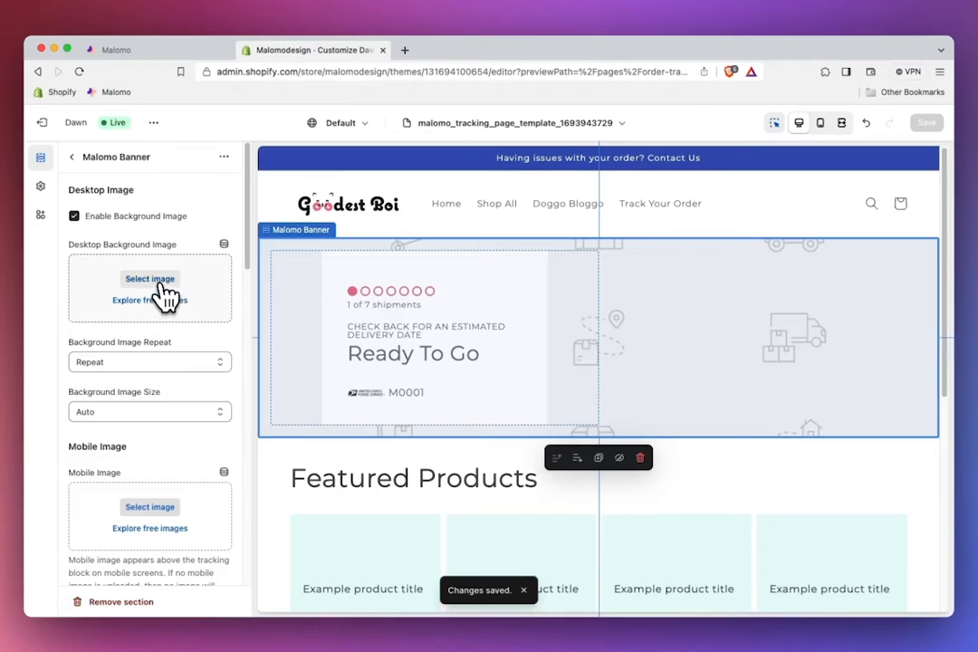
click(150, 280)
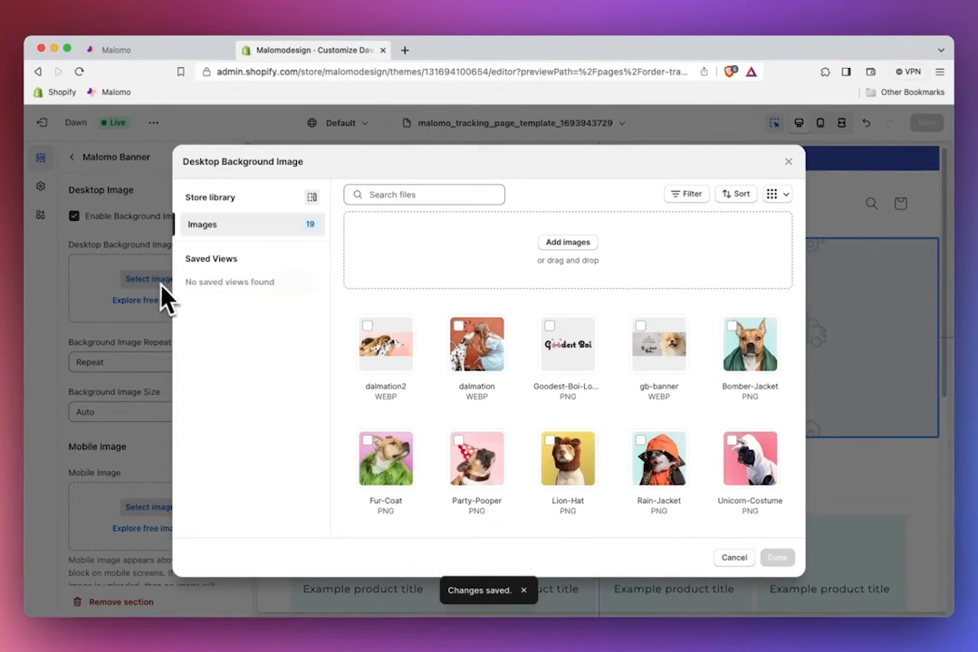
click(372, 334)
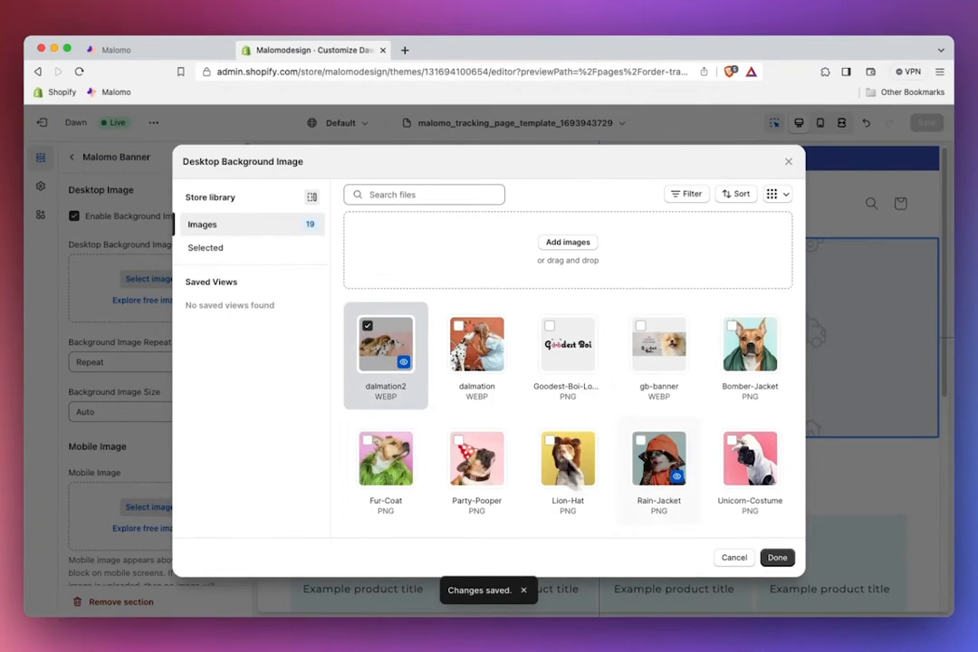
click(776, 557)
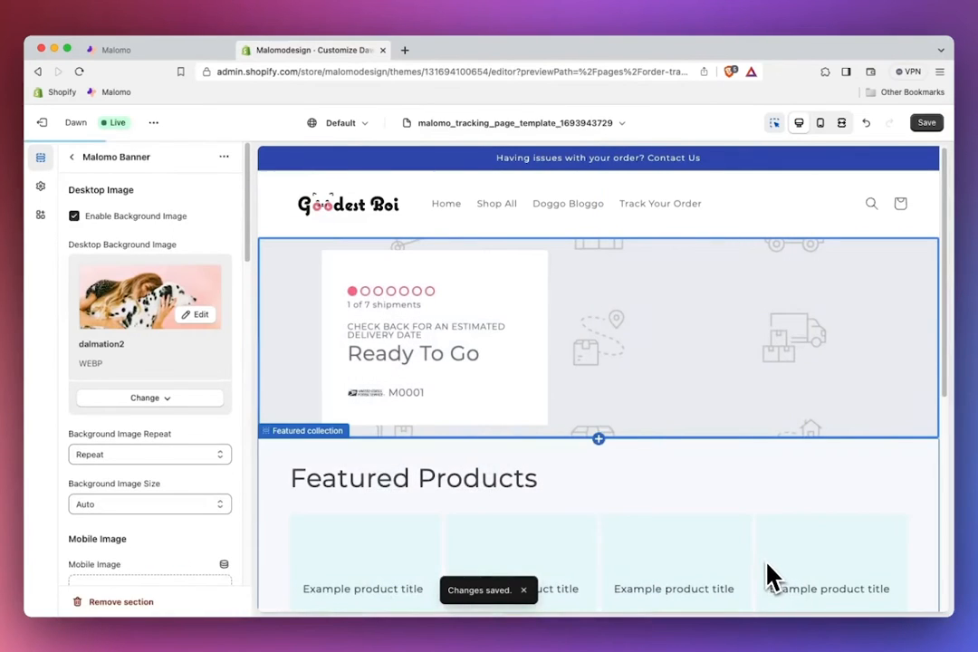
click(202, 453)
click(197, 442)
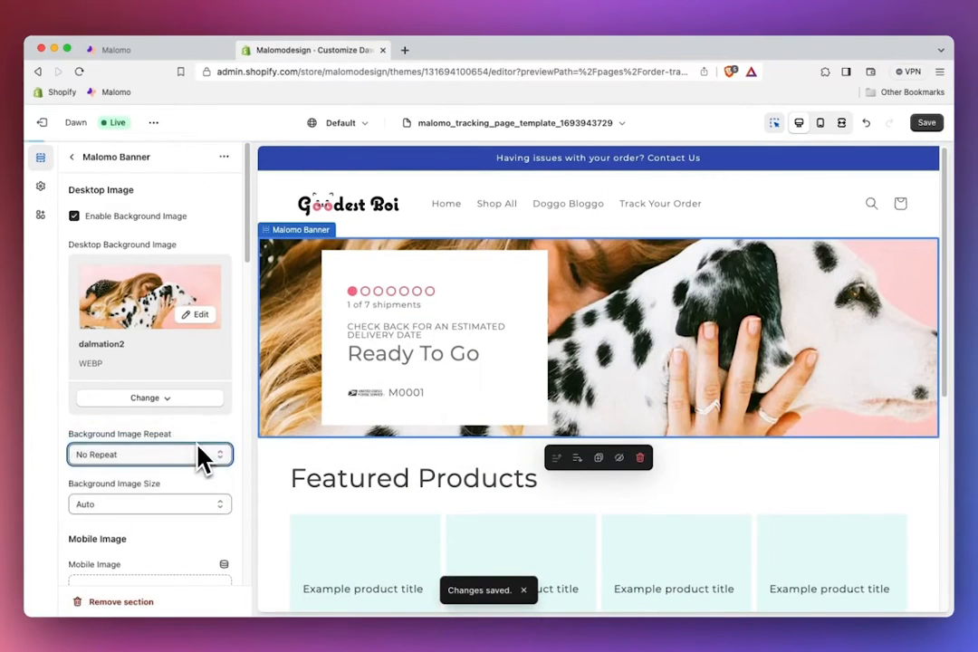
click(190, 504)
click(184, 535)
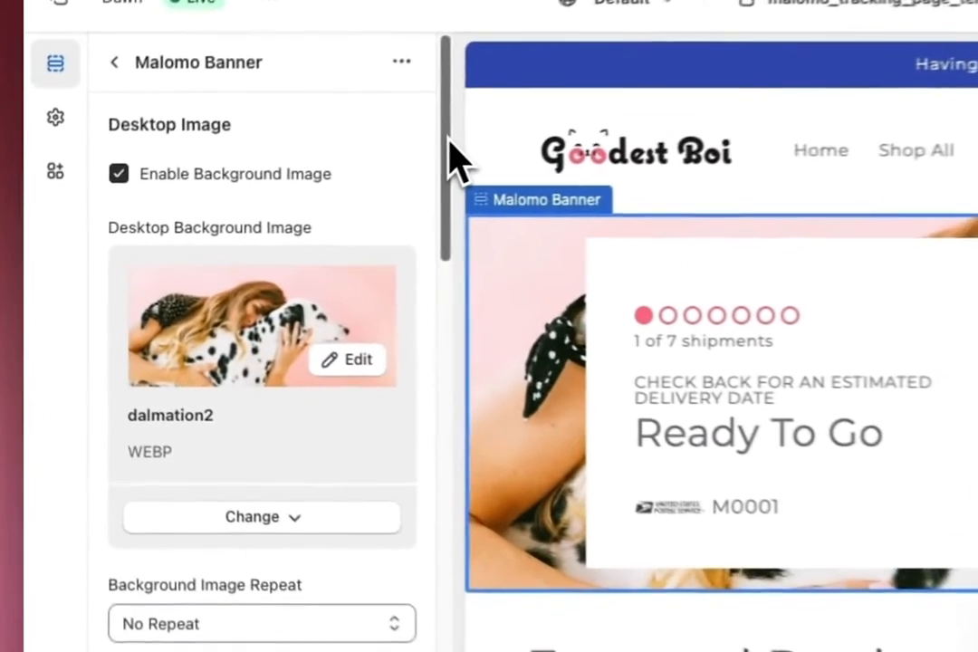
Use the Lion-Hat image from the store library as the Malomo Banner's mobile image
scroll(480, 168, down, 5)
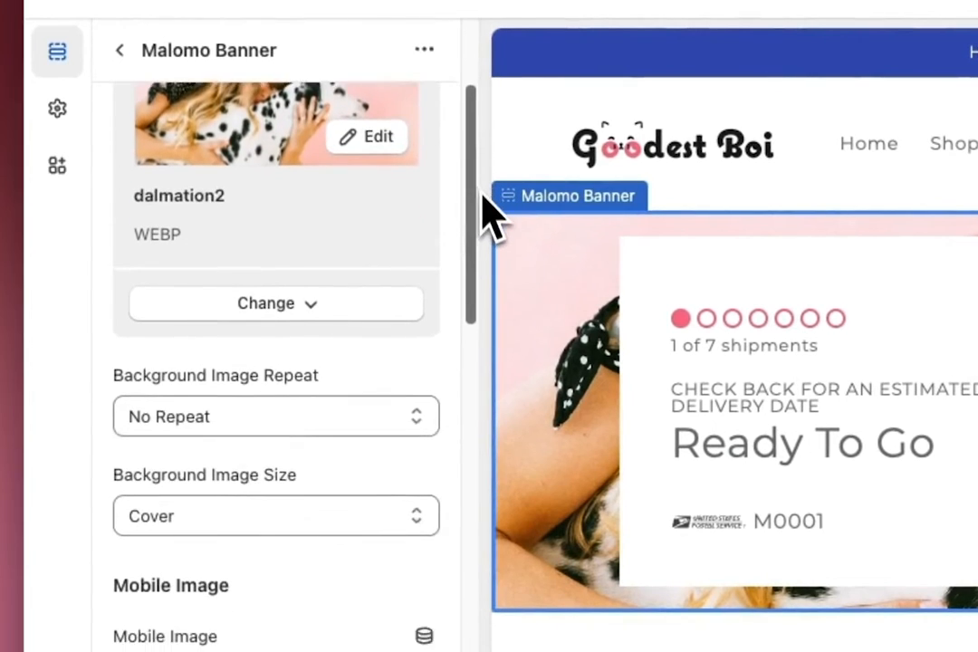
scroll(483, 217, down, 4)
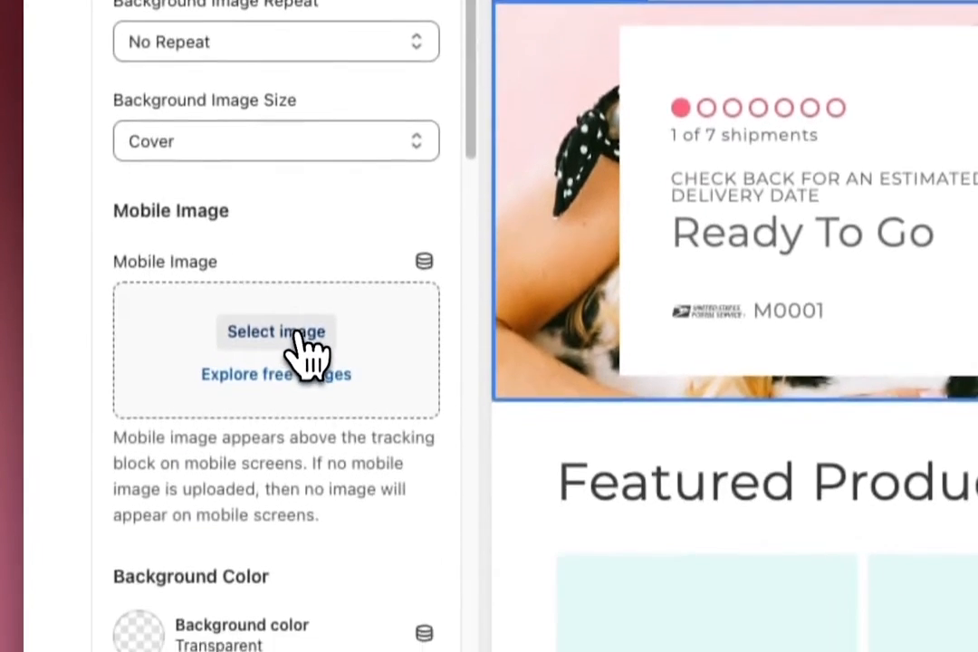
click(294, 543)
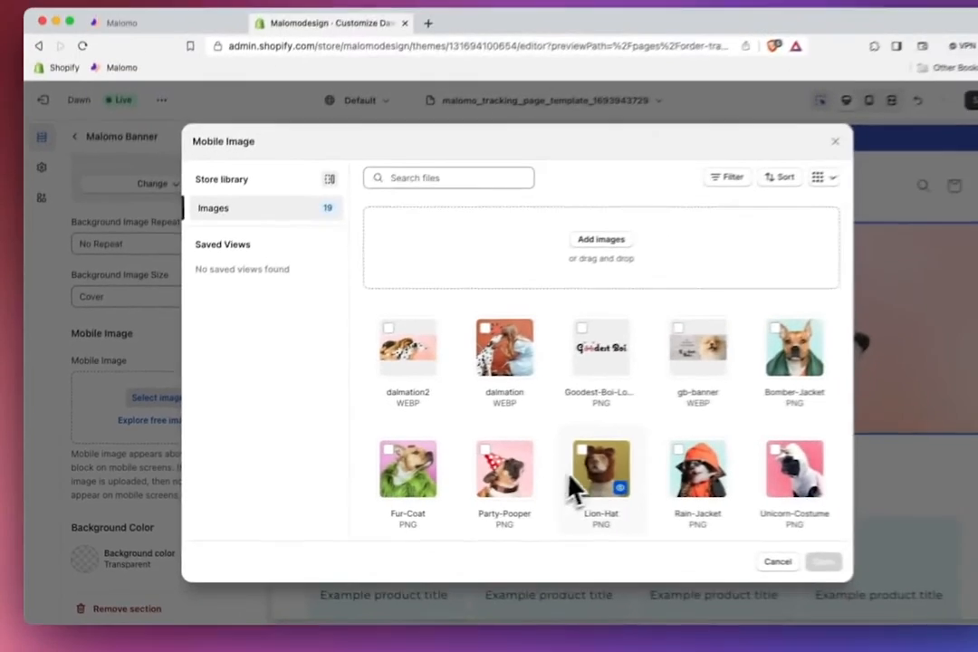
click(899, 457)
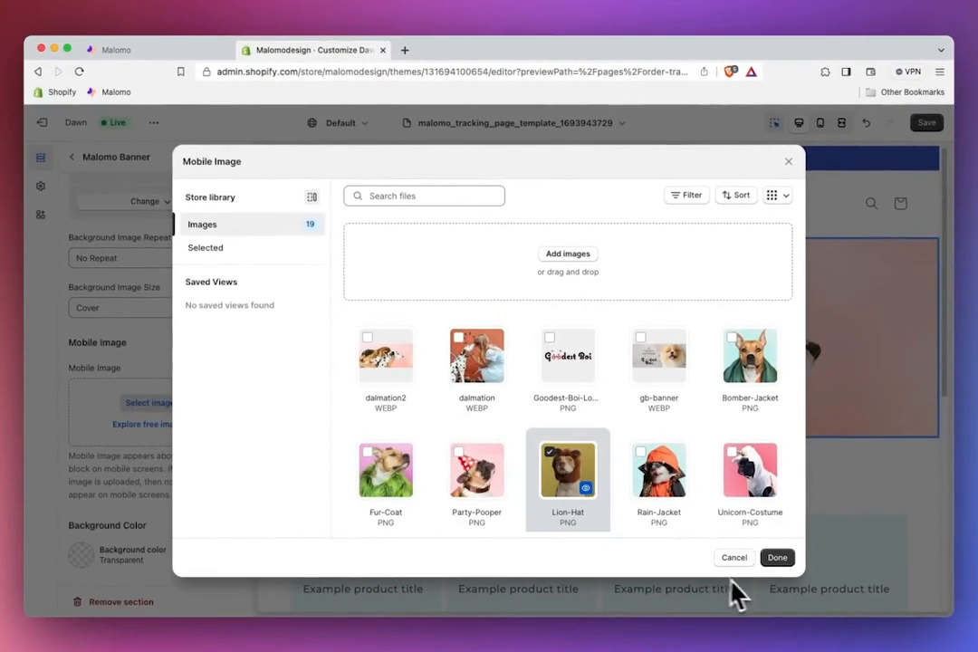
click(790, 566)
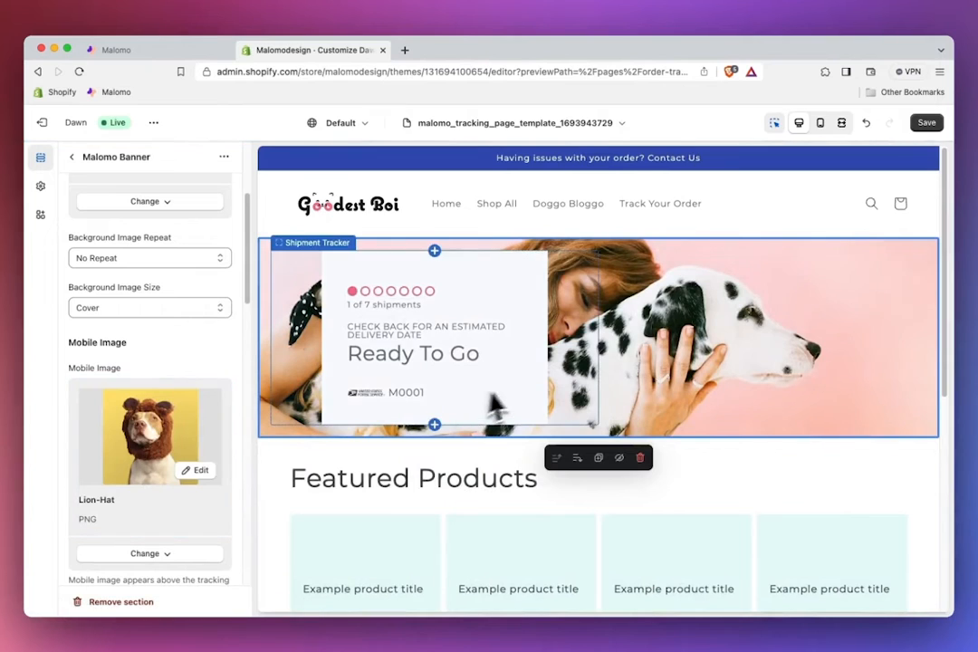
Check the Malomo Banner in the mobile preview and save the template, returning to the desktop preview
click(822, 125)
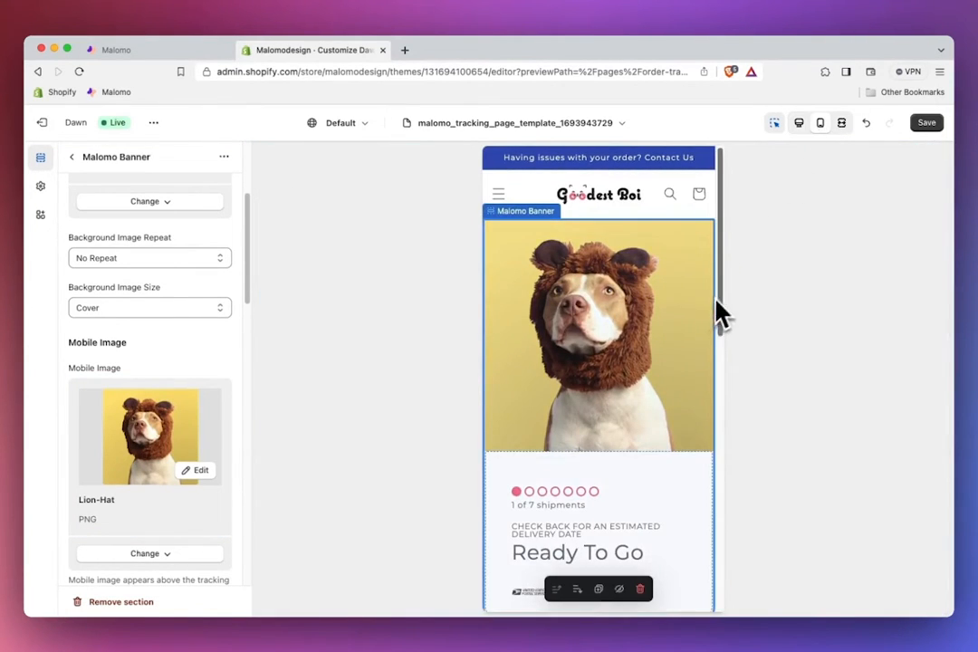
mouse_move(718, 317)
mouse_down()
mouse_move(723, 353)
mouse_move(726, 334)
mouse_up()
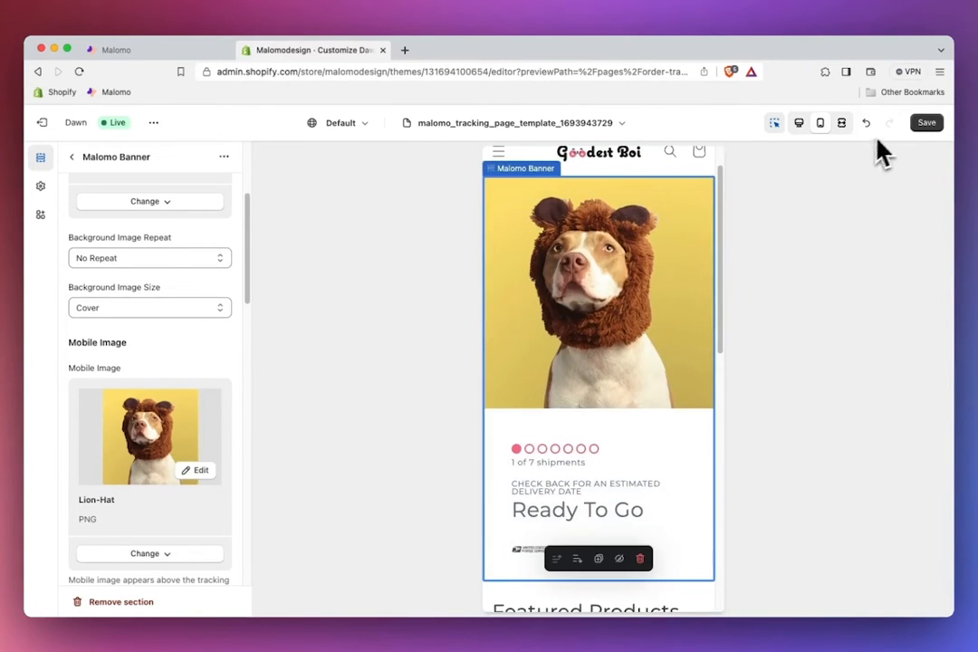
click(926, 124)
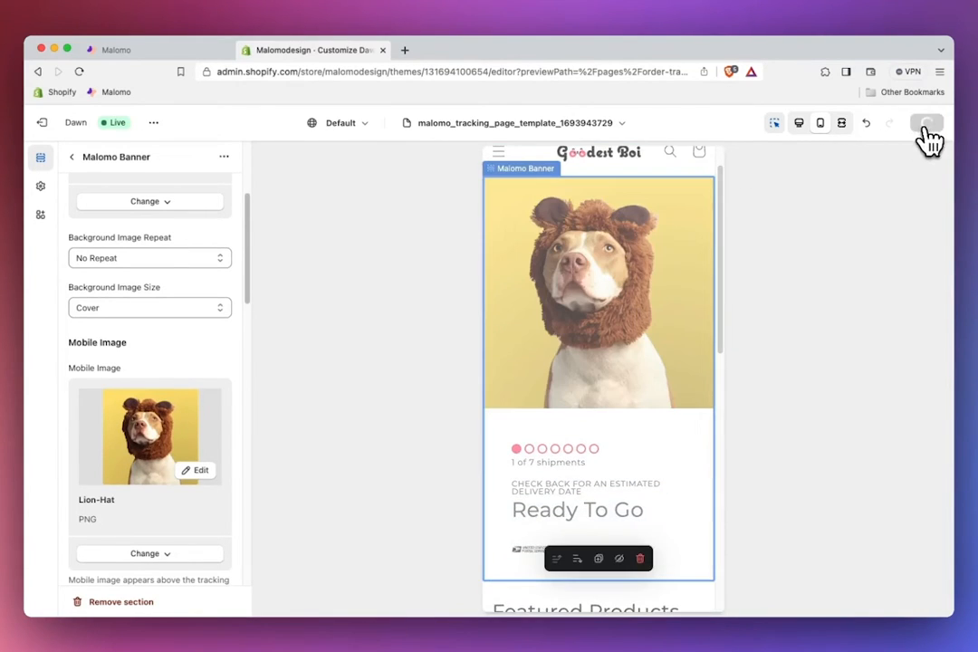
click(801, 131)
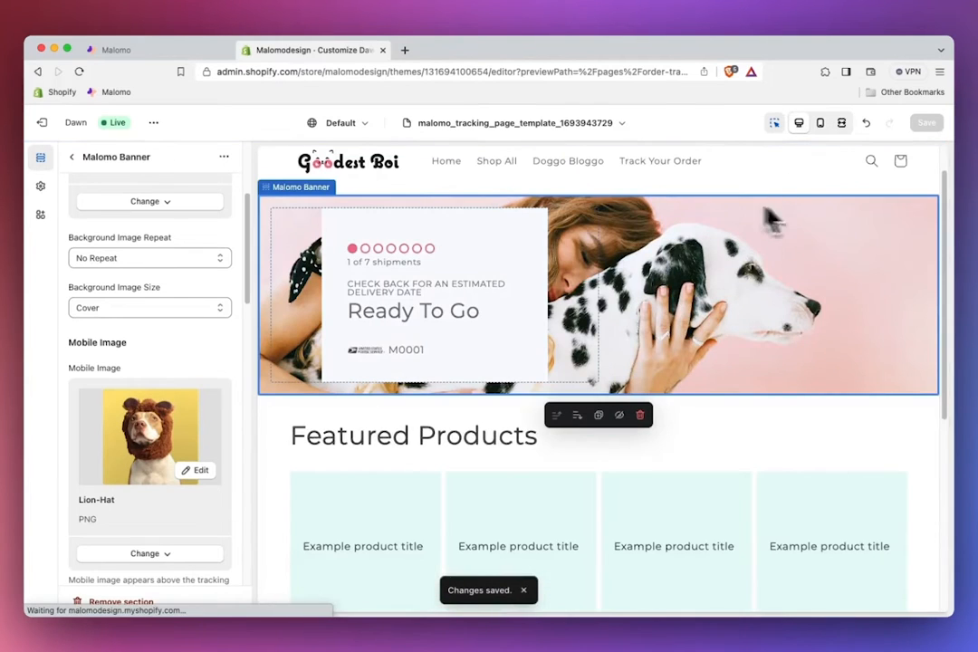
drag(248, 242, 256, 184)
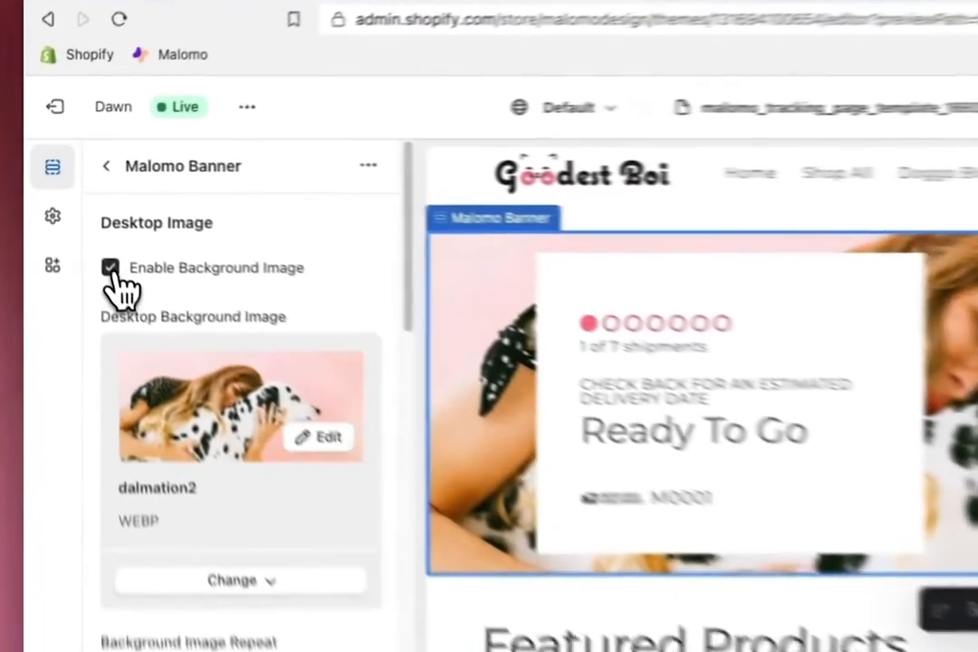
click(75, 217)
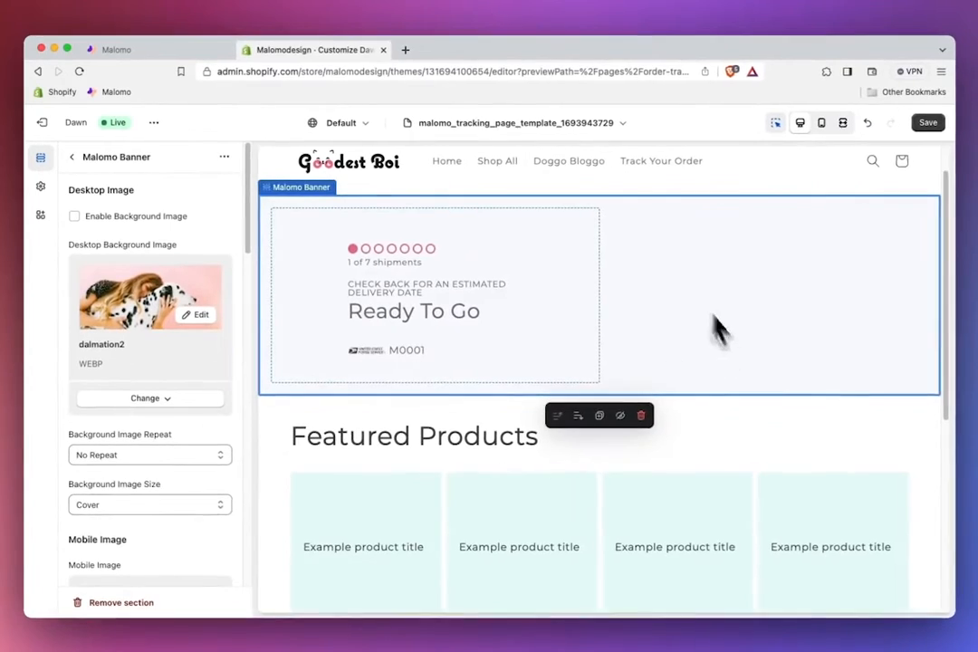
click(75, 158)
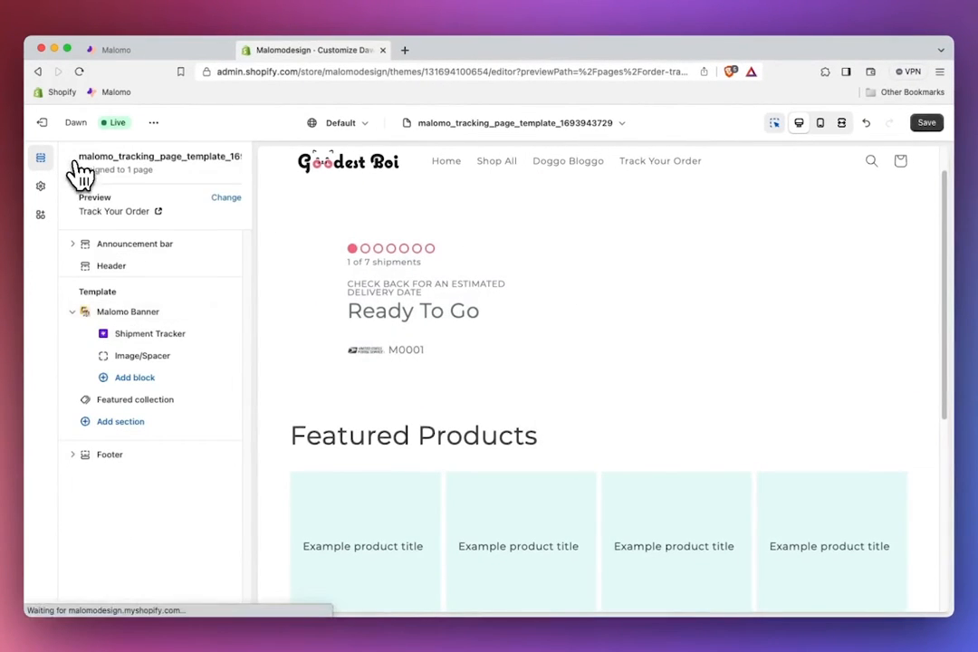
Add the dalmation image from the store library to the Malomo Banner's Image/Spacer block
click(142, 355)
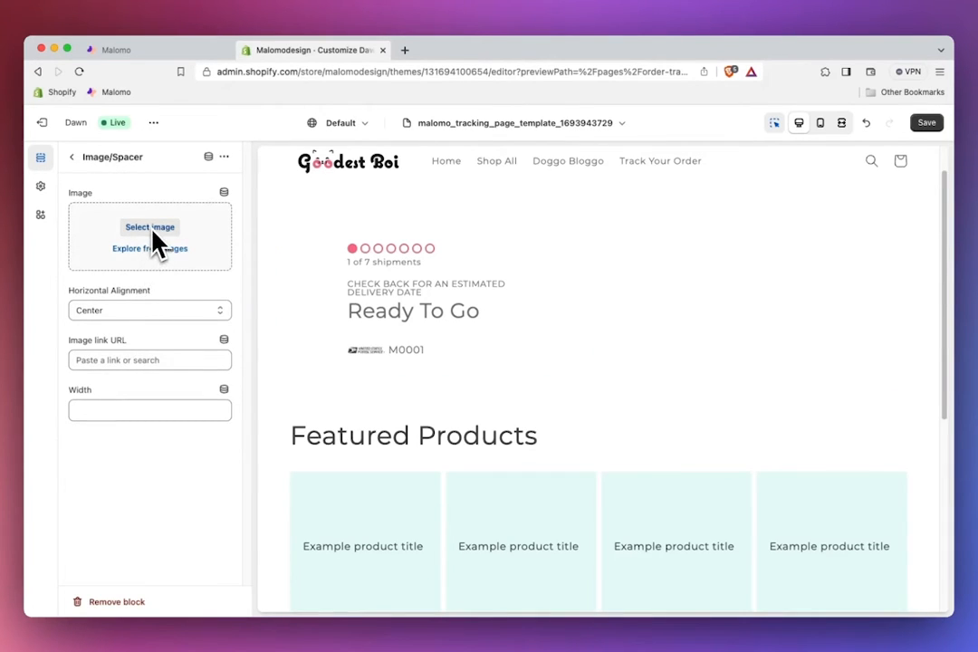
click(73, 157)
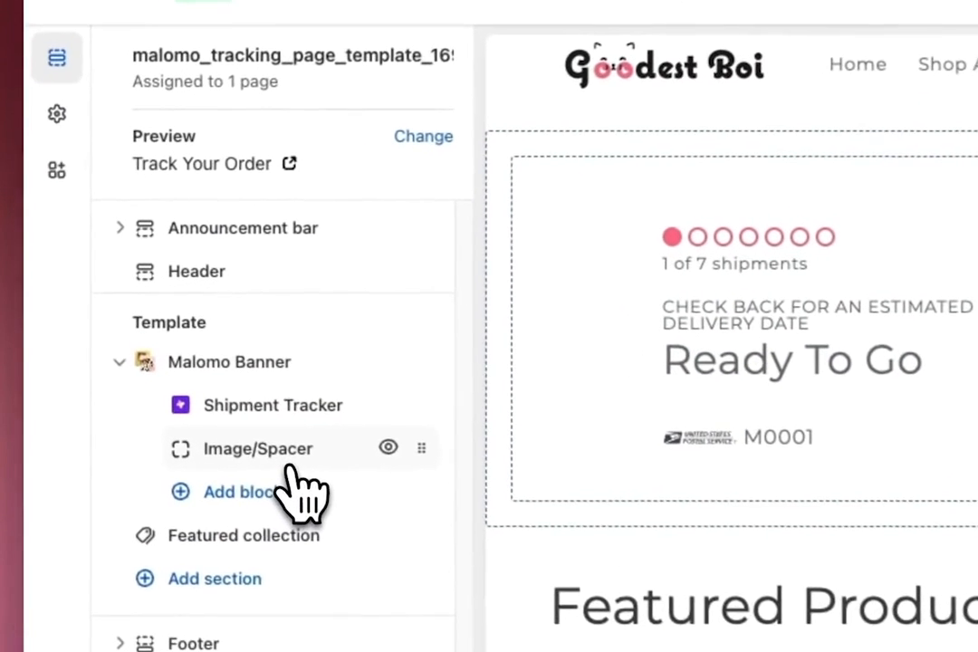
click(295, 453)
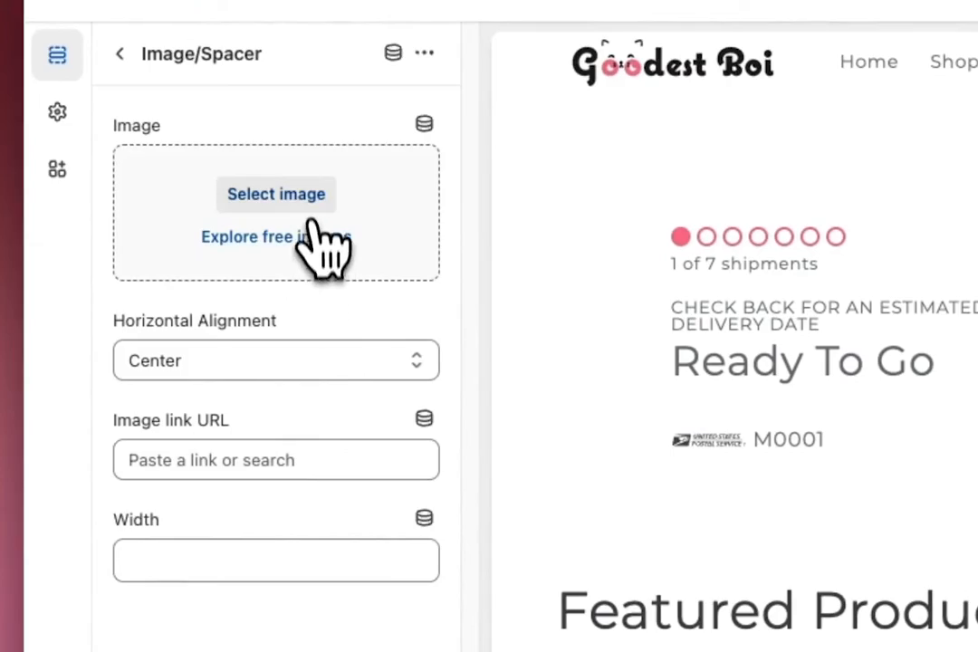
click(300, 193)
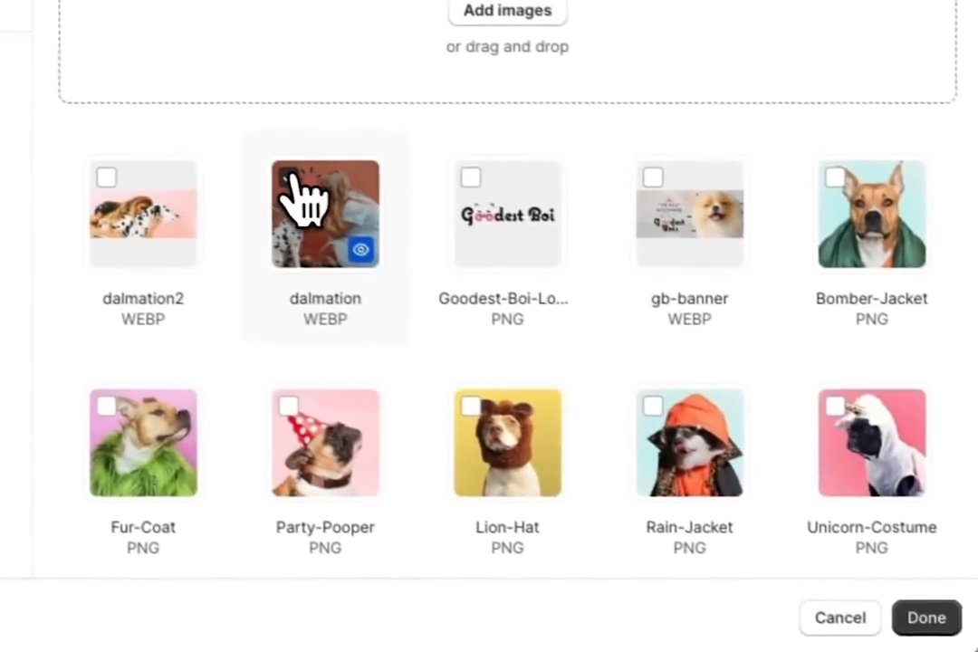
click(907, 409)
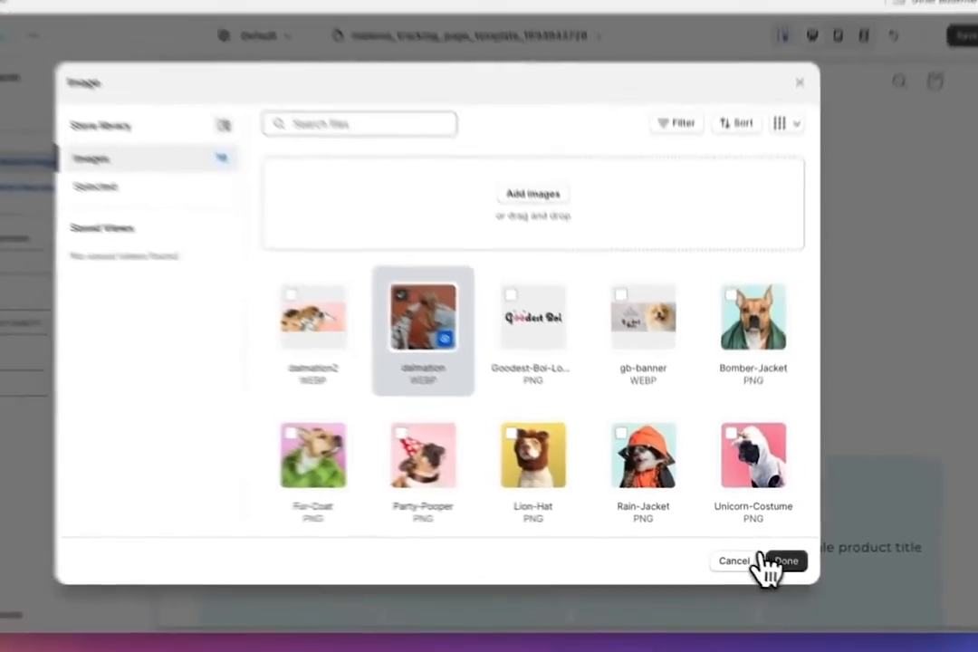
click(906, 609)
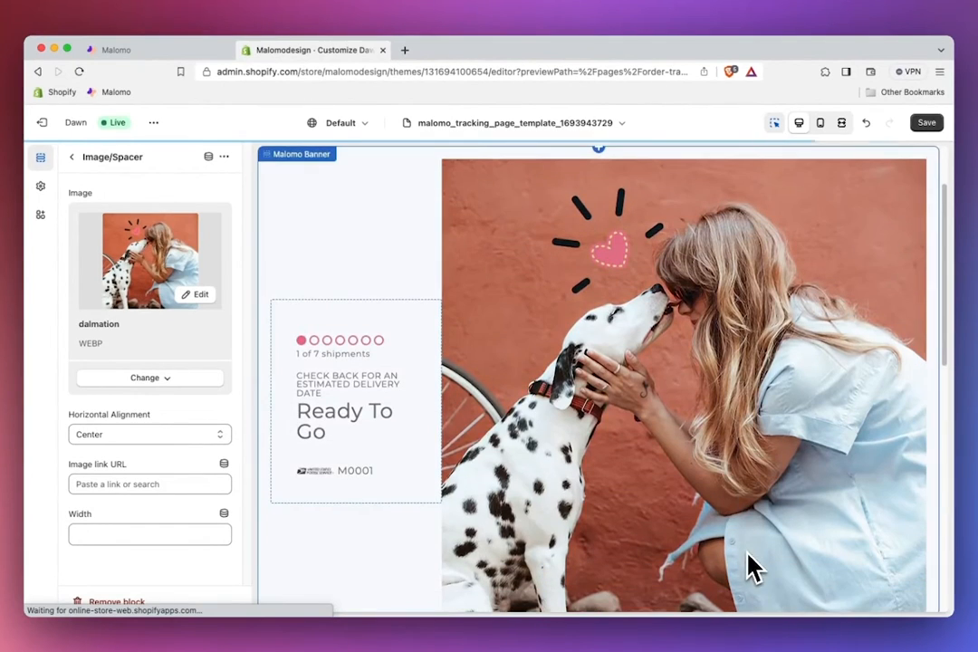
Set the Image/Spacer block's width to 500 and save the template, checking the mobile and desktop previews
click(168, 535)
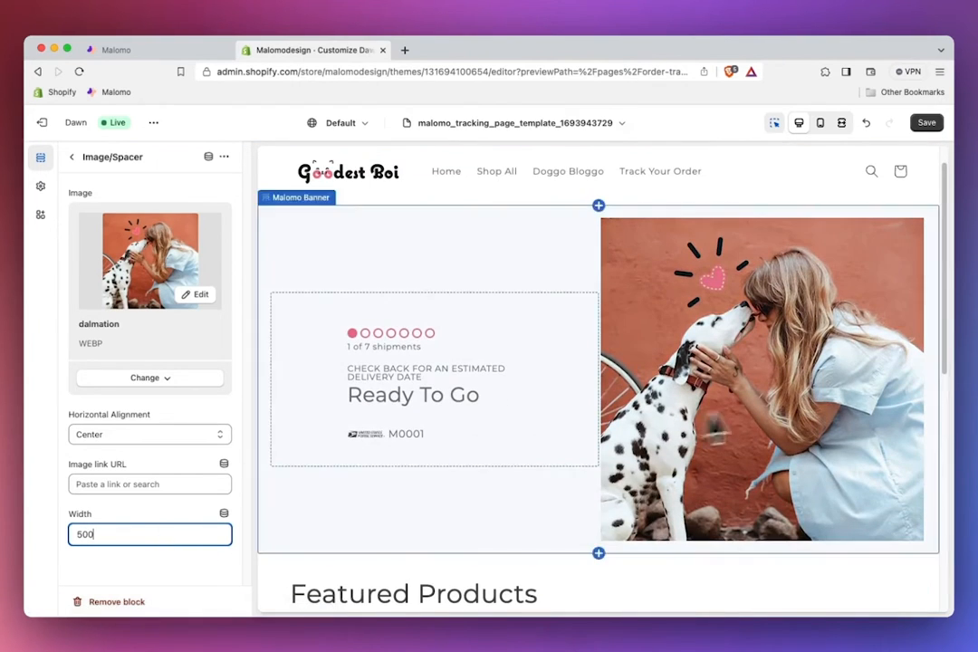
click(926, 124)
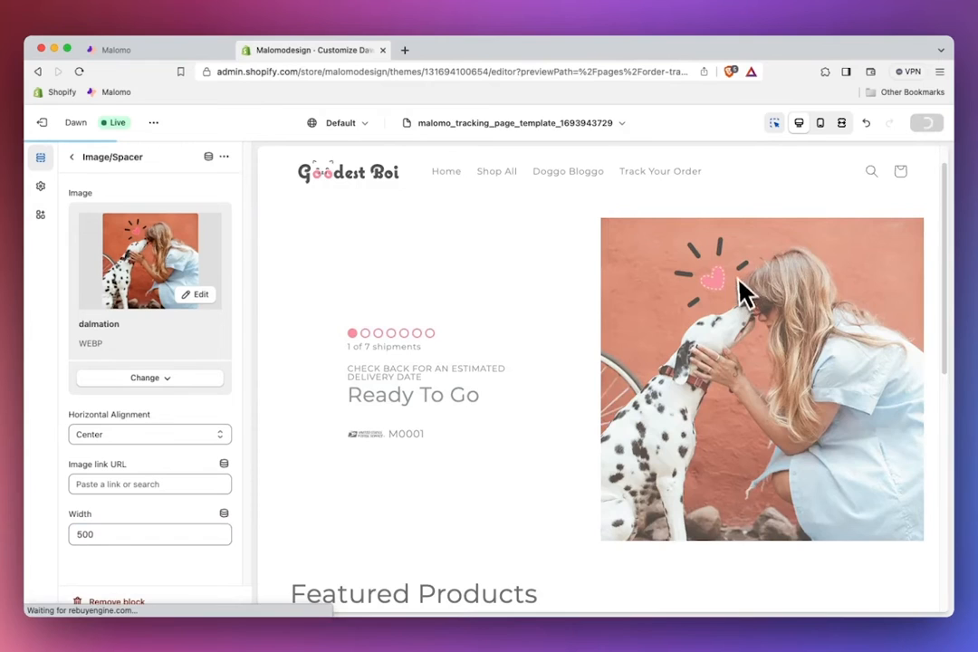
click(821, 126)
click(799, 124)
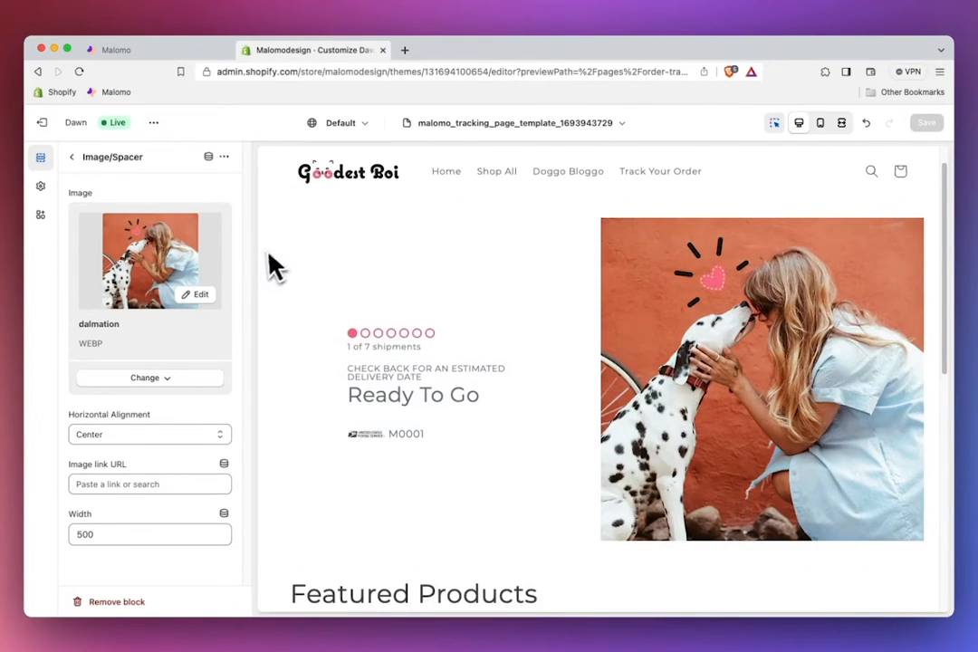
Move the Image/Spacer block above the Shipment Tracker in the Malomo Banner and save the template
click(73, 158)
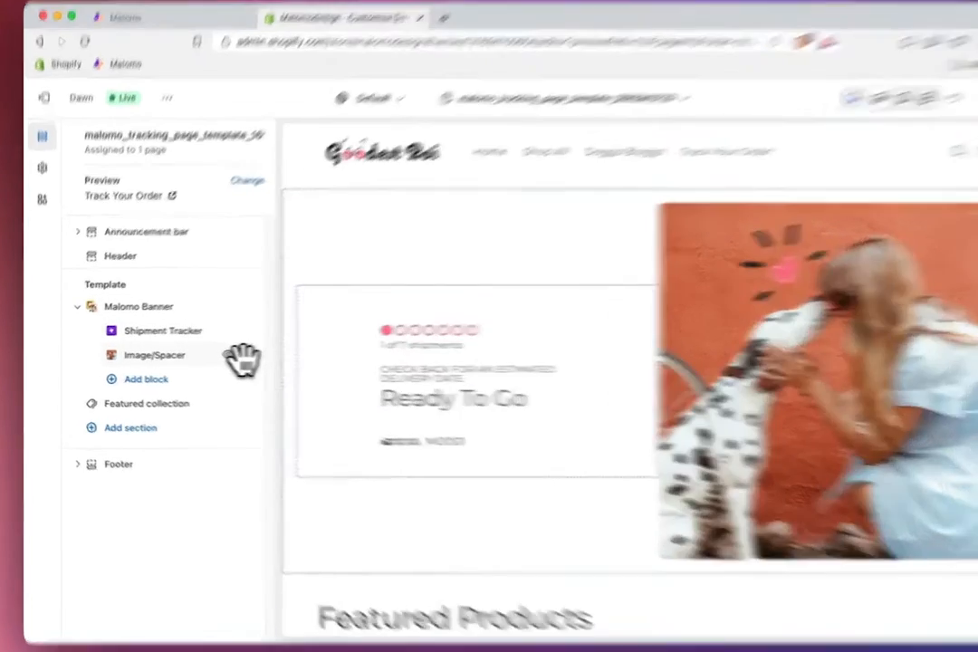
drag(223, 356, 203, 347)
drag(380, 331, 376, 306)
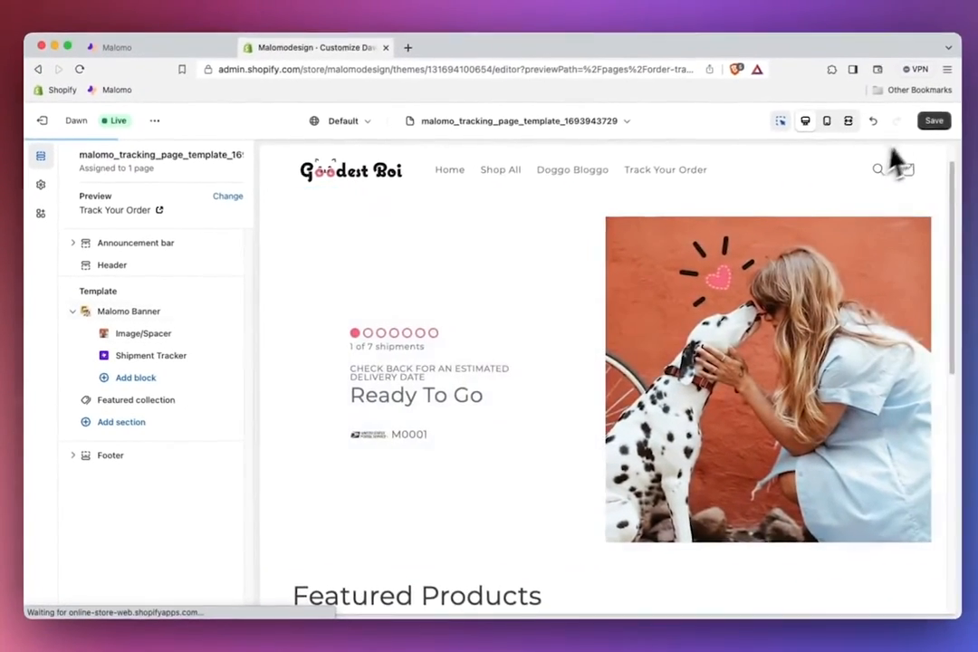
click(926, 124)
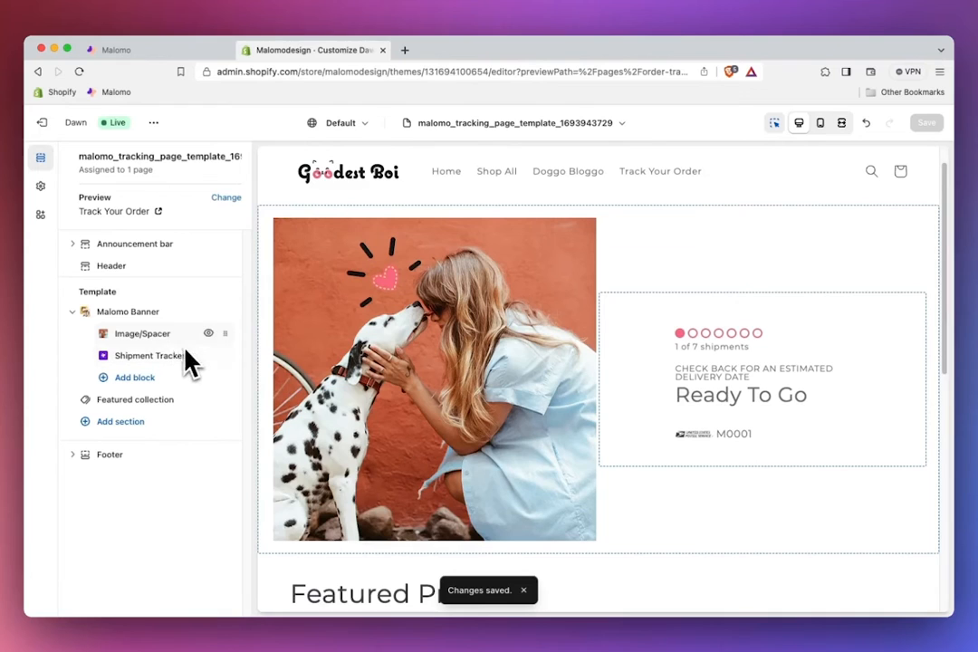
Move the Shipment Tracker back above the Image/Spacer block and remove the dalmation image from that block
mouse_move(224, 355)
mouse_down()
mouse_move(228, 337)
mouse_move(215, 353)
mouse_move(217, 345)
mouse_up()
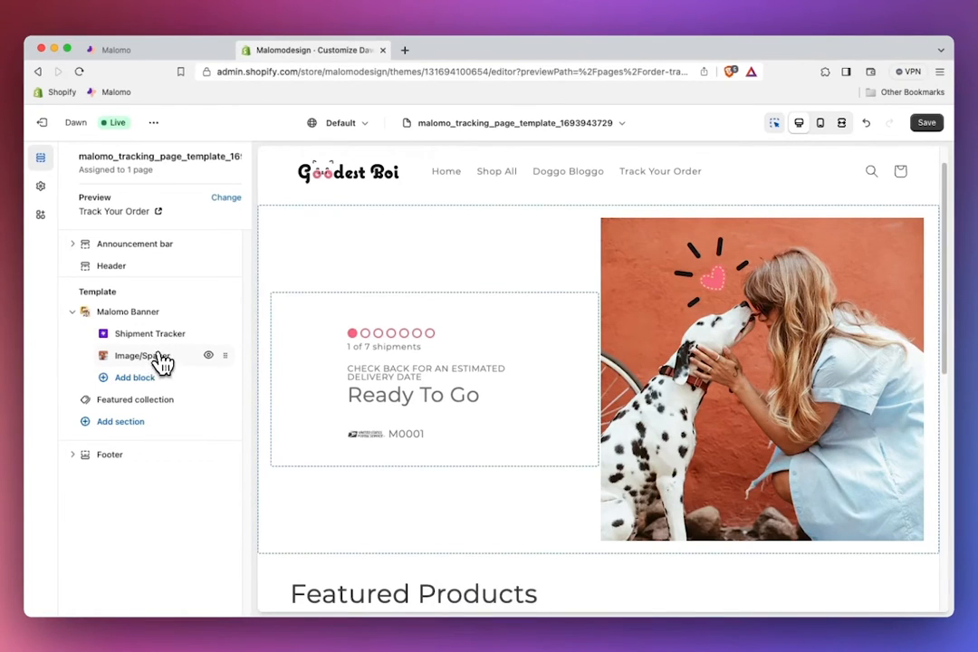
click(158, 357)
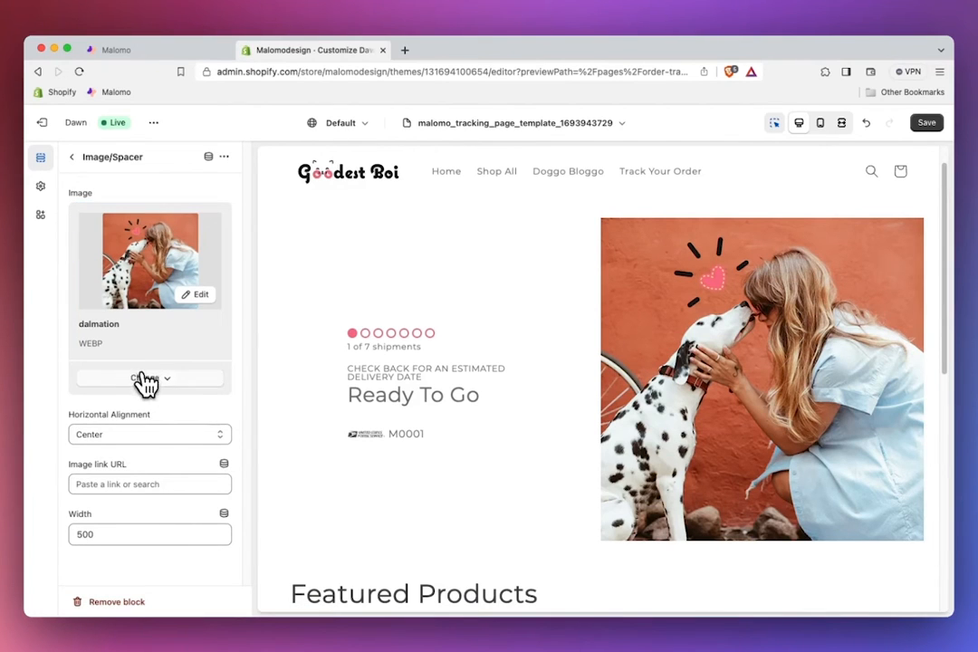
click(145, 380)
click(149, 454)
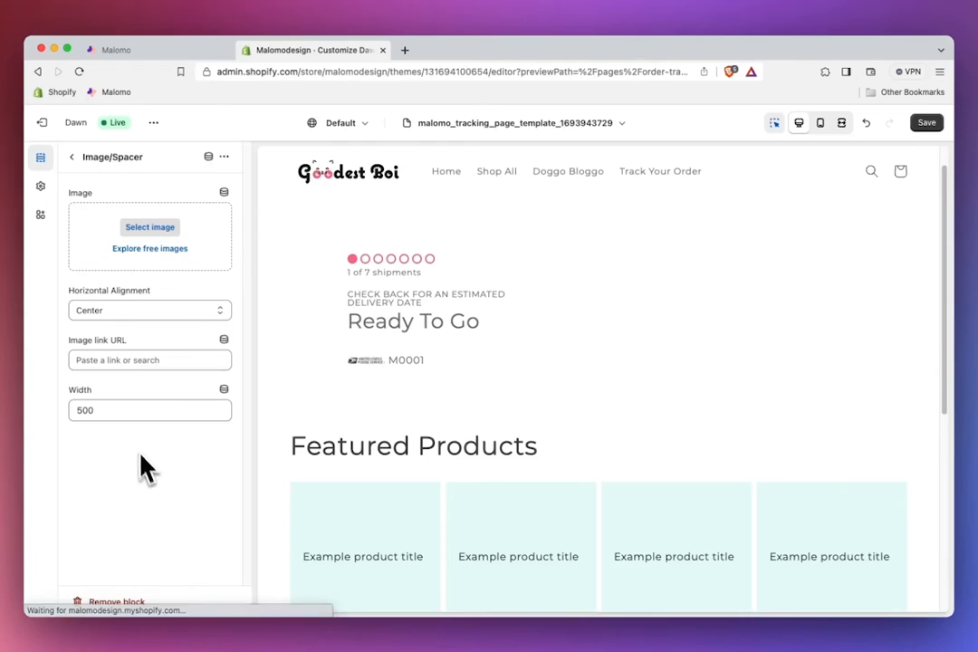
click(72, 158)
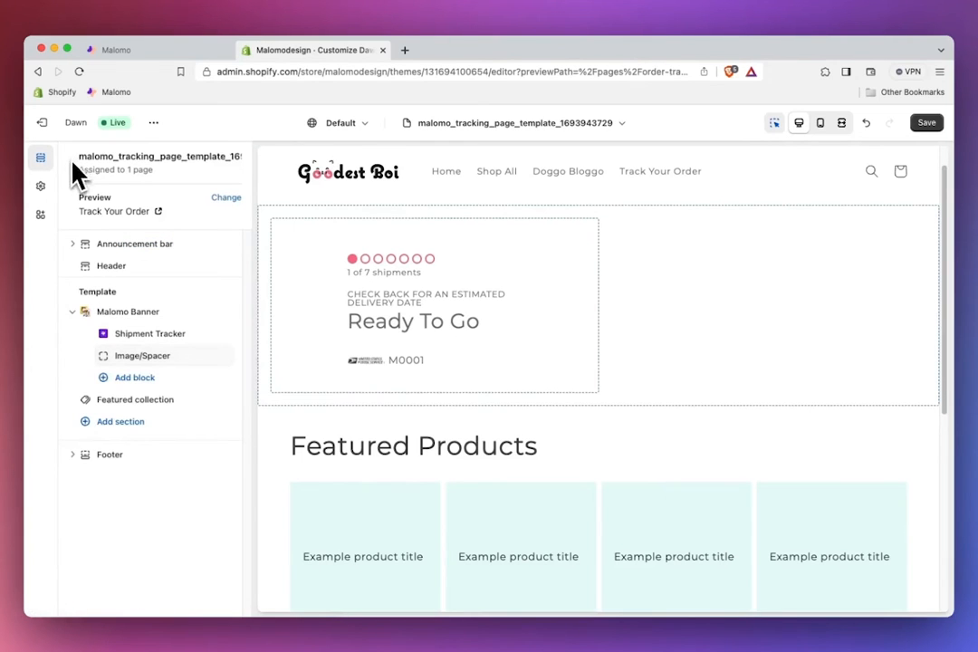
click(128, 315)
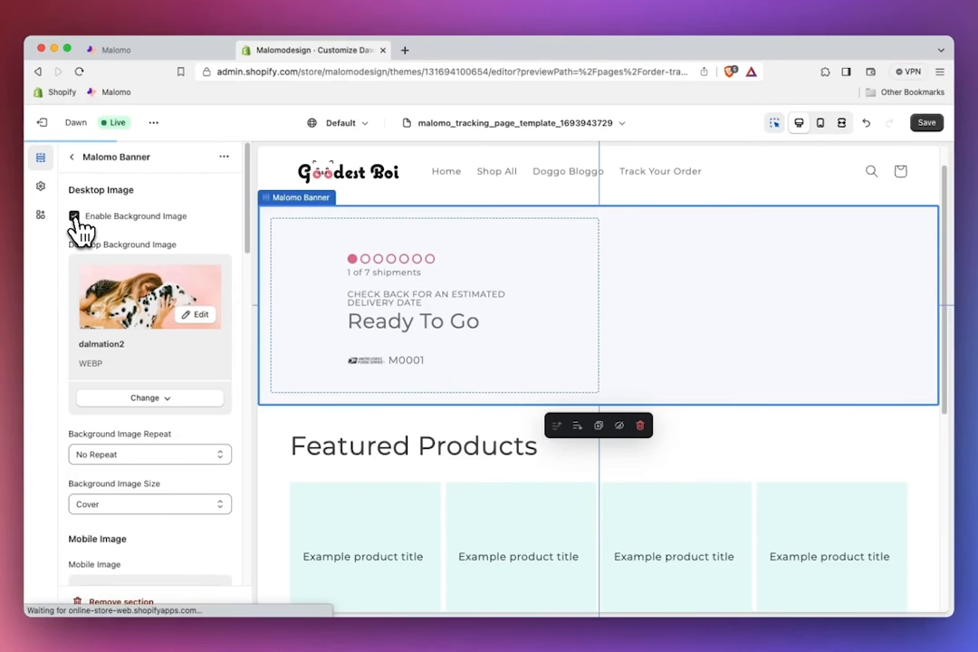
click(75, 159)
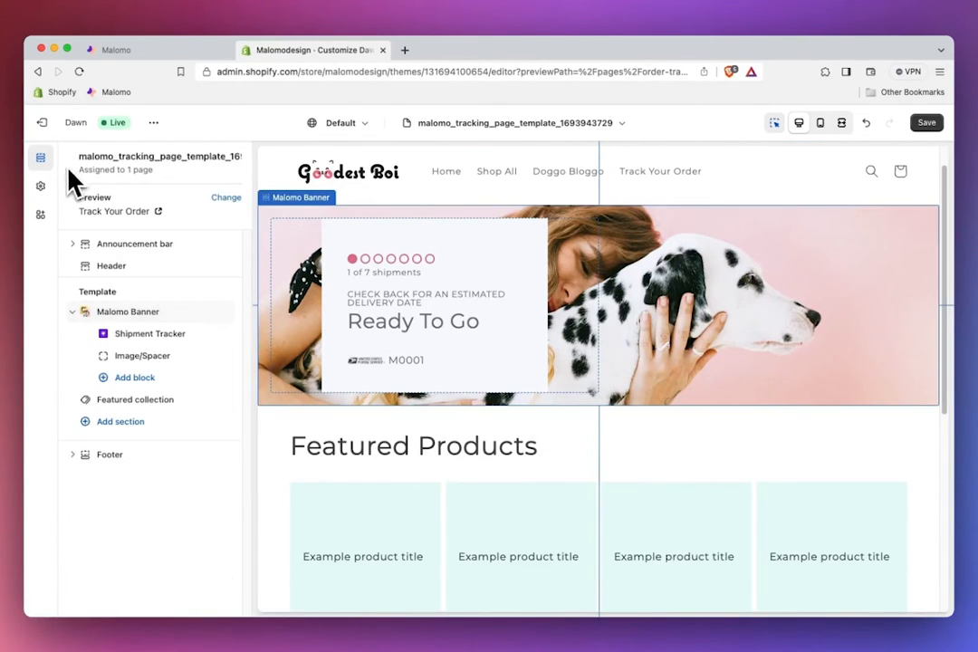
click(923, 125)
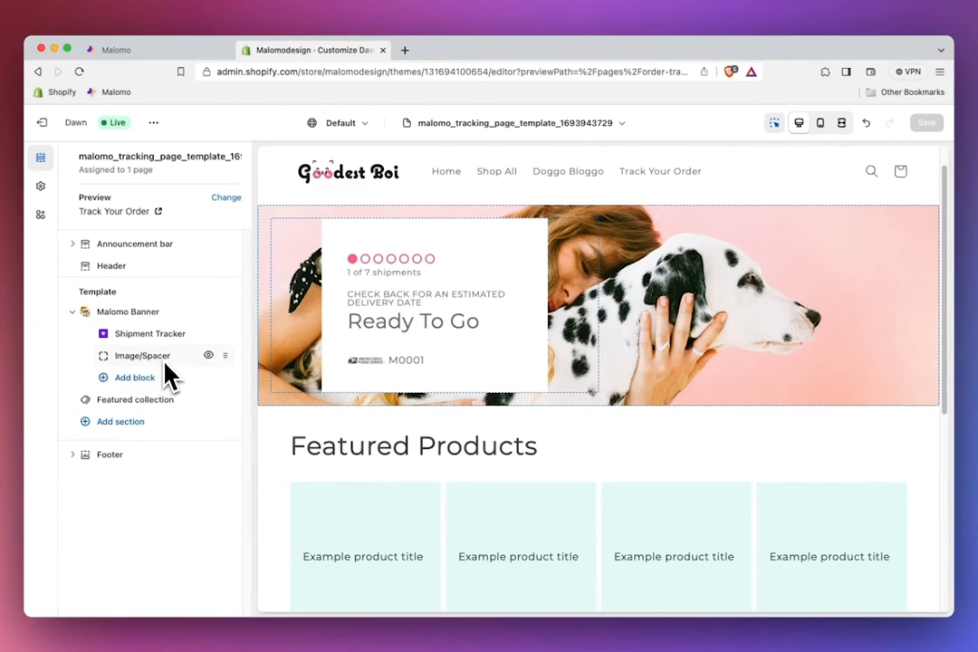
Try the Image/Spacer block above the Shipment Tracker in the Malomo Banner and restore the original block order
drag(226, 358, 218, 332)
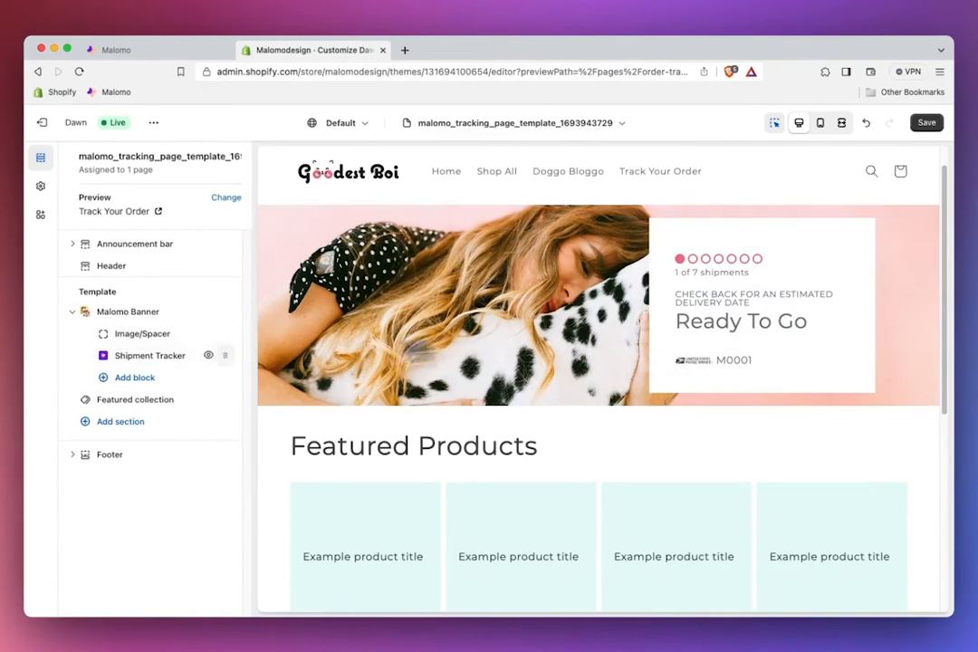
drag(223, 335, 214, 367)
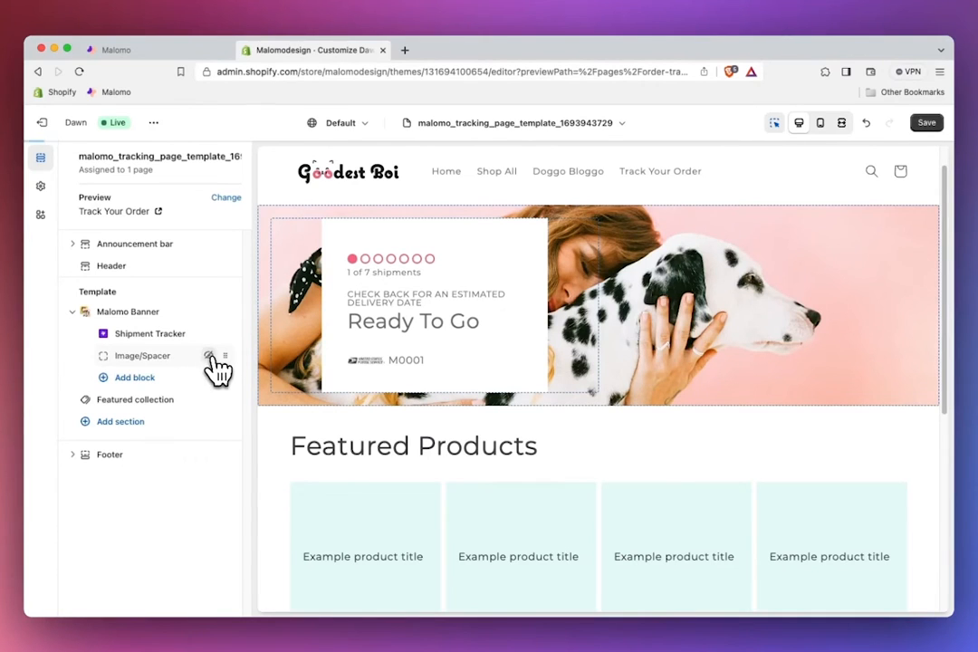
Hide the Image/Spacer block in the Malomo Banner and show it again
click(210, 358)
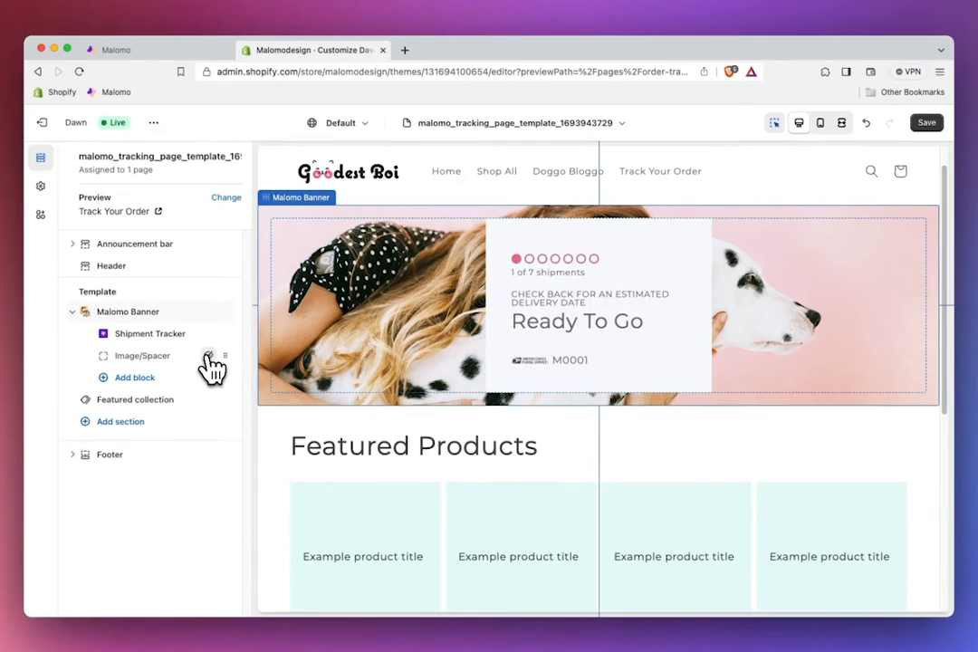
click(208, 356)
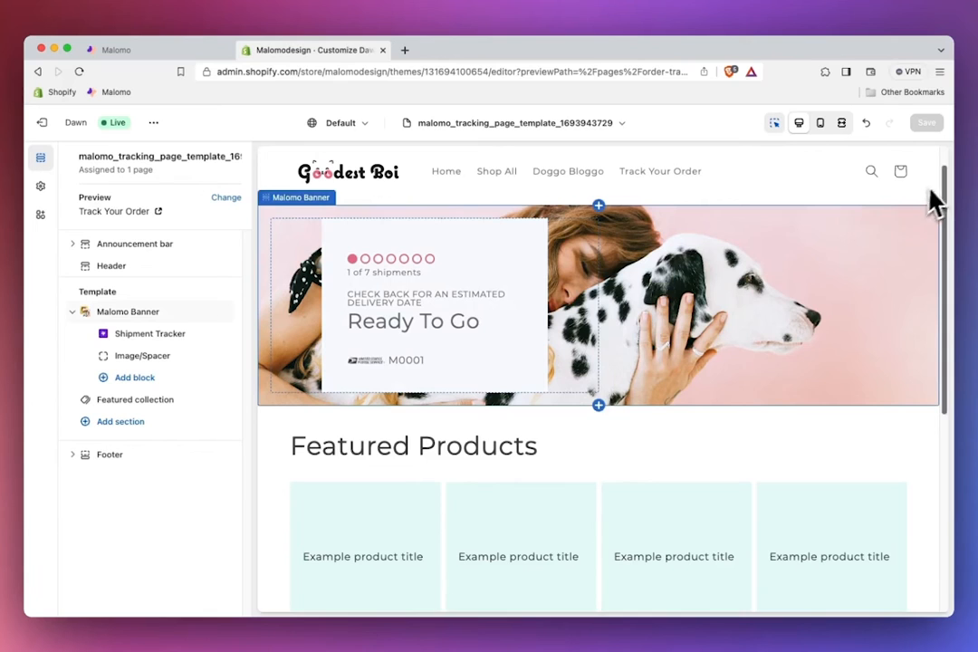
Assign the Featured Products collection to the Featured collection section and save the template
drag(948, 193, 945, 283)
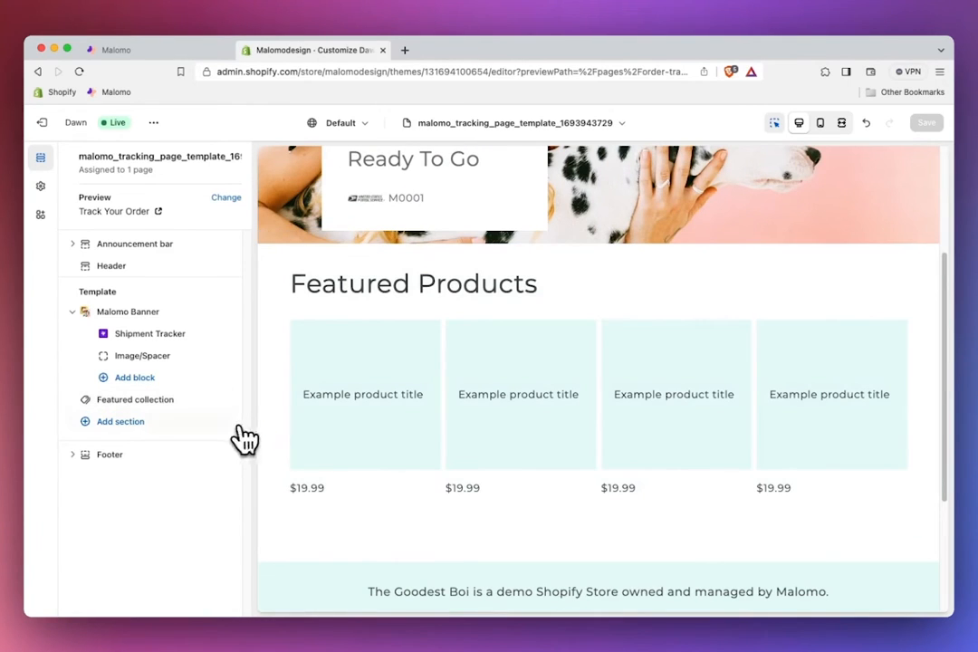
click(135, 399)
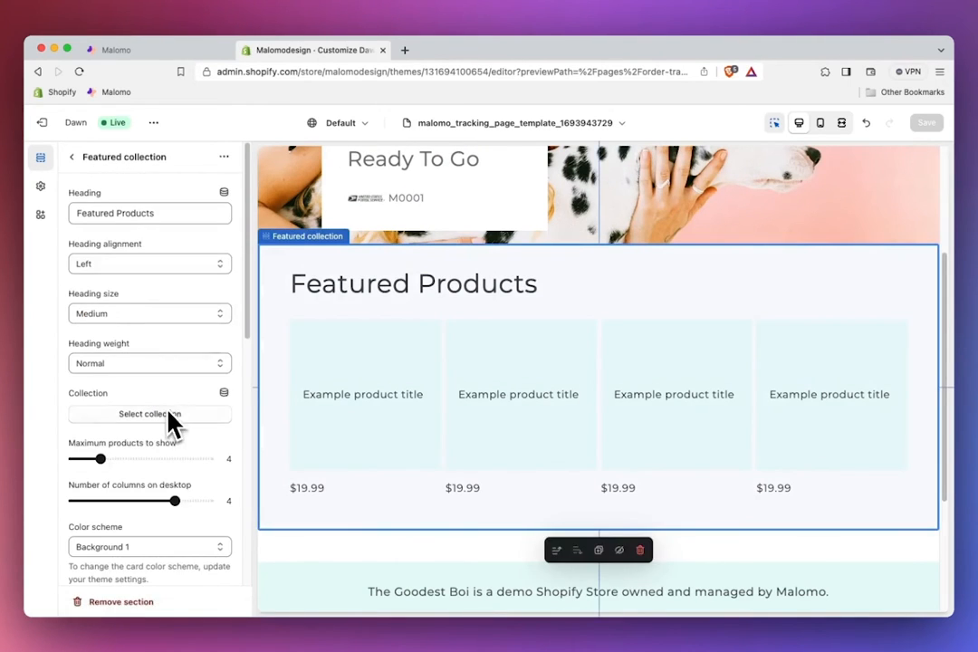
click(169, 429)
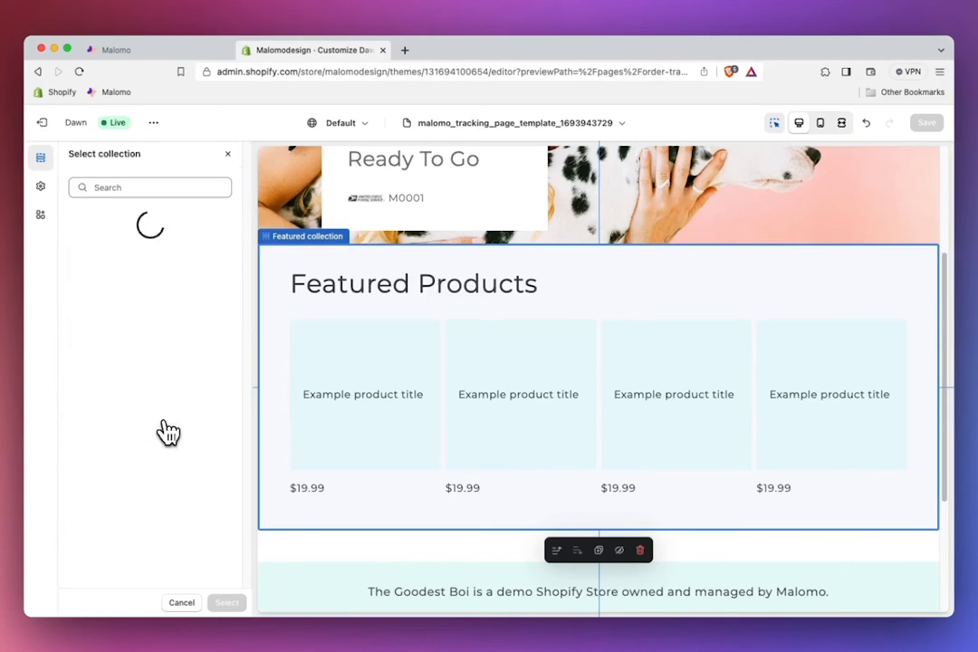
click(136, 263)
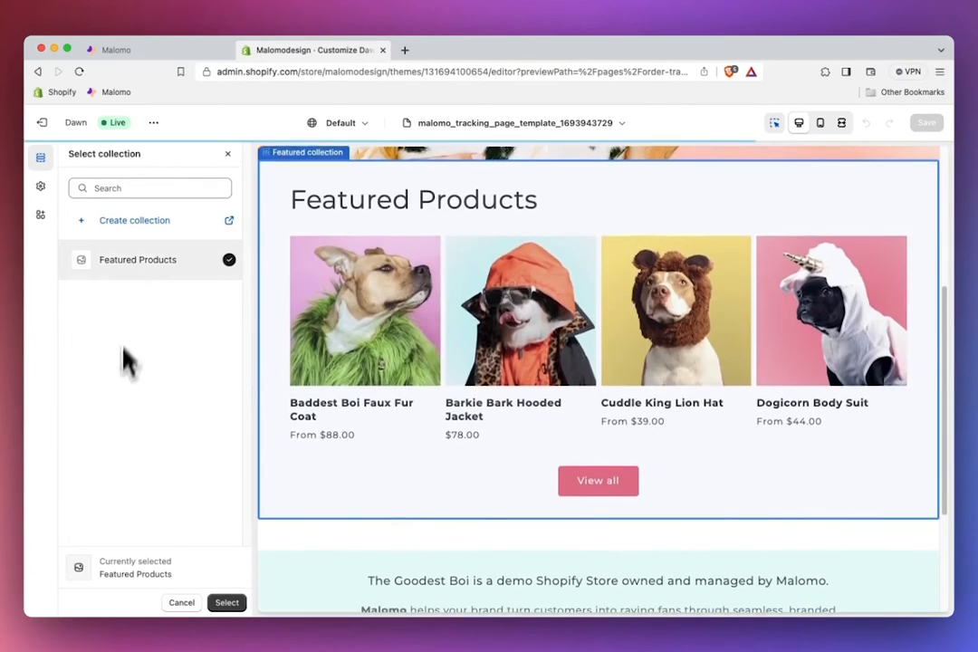
click(227, 603)
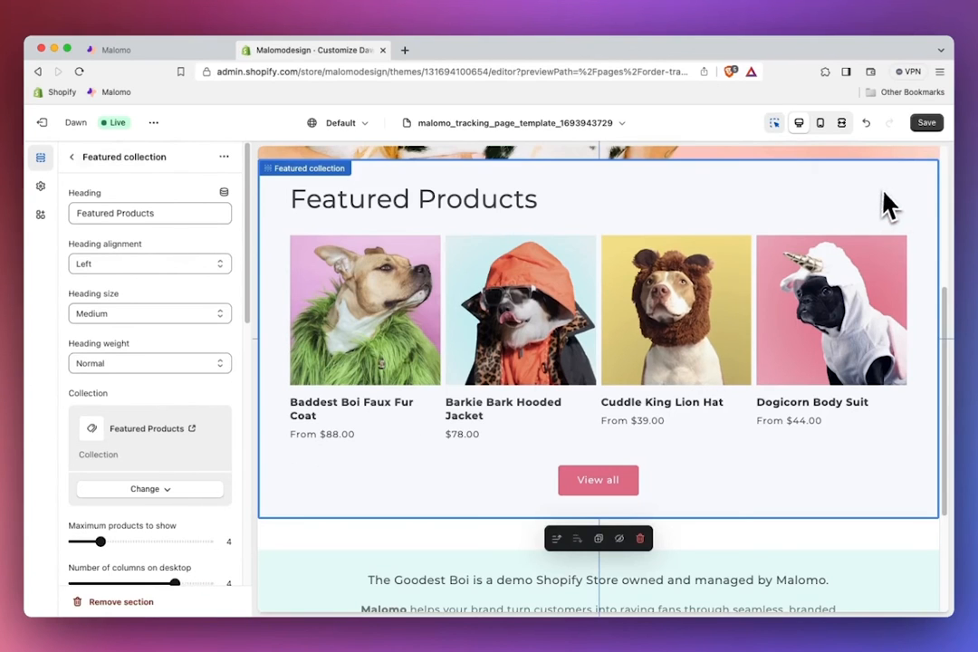
click(927, 124)
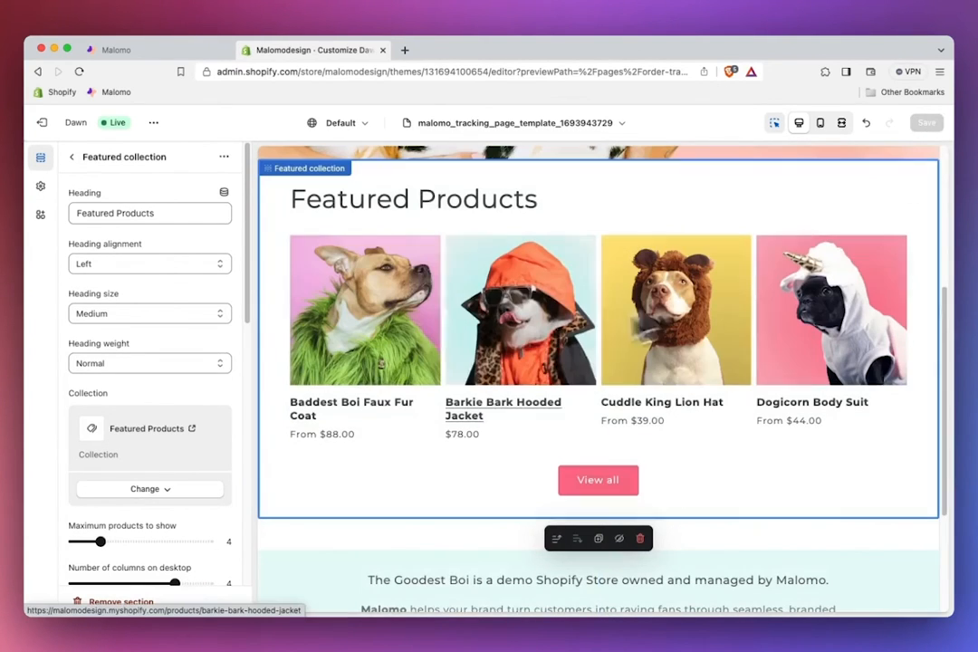
Review the theme sections and app sections that can be added below the Featured collection, without adding one
drag(946, 307, 956, 242)
click(73, 159)
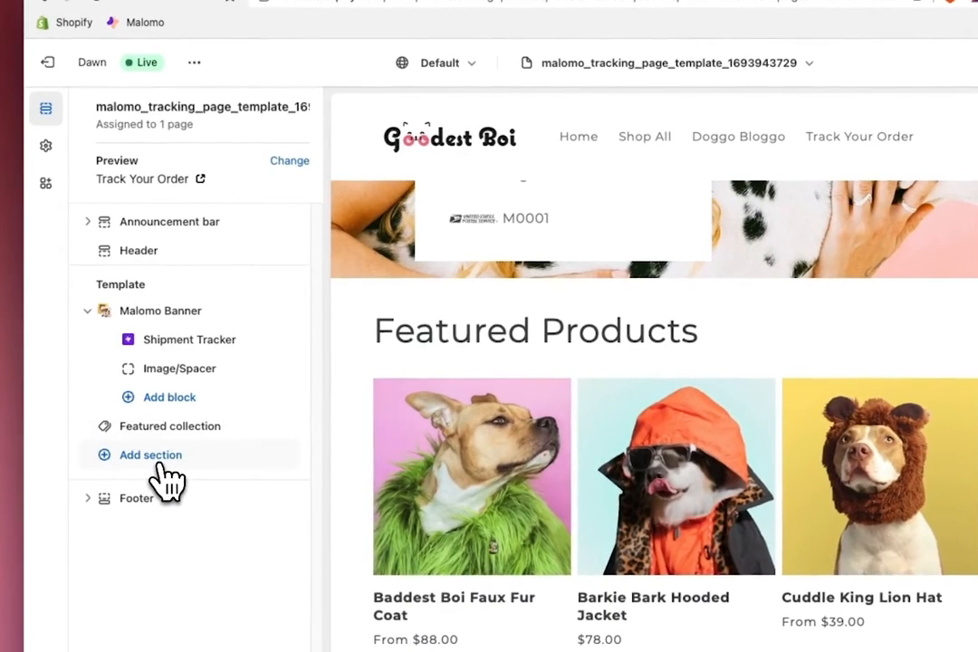
click(161, 466)
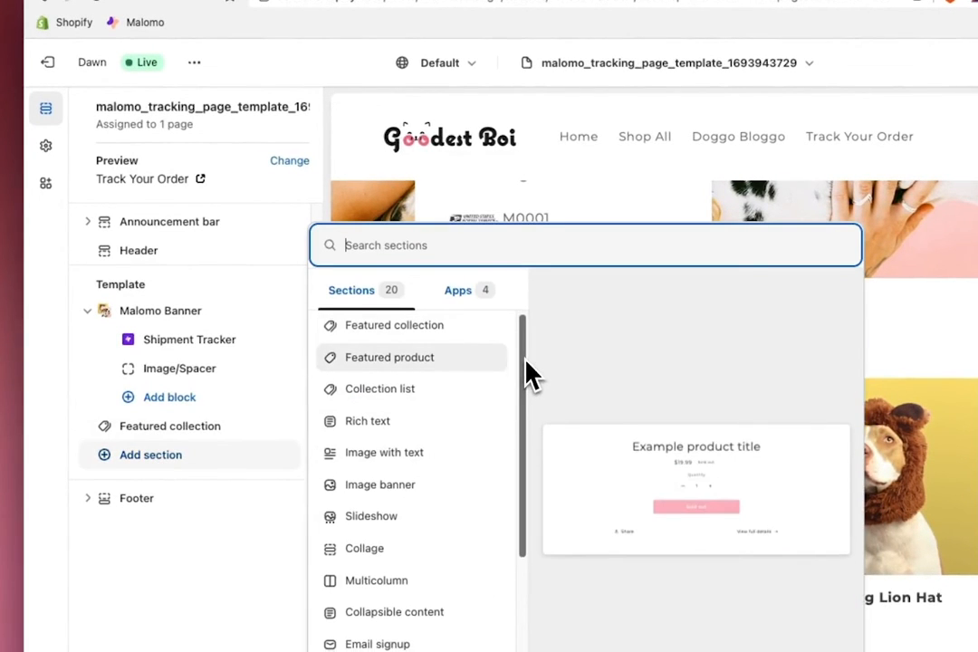
scroll(524, 402, down, 2)
mouse_move(523, 430)
mouse_down()
mouse_move(522, 524)
mouse_move(541, 410)
mouse_move(531, 415)
mouse_up()
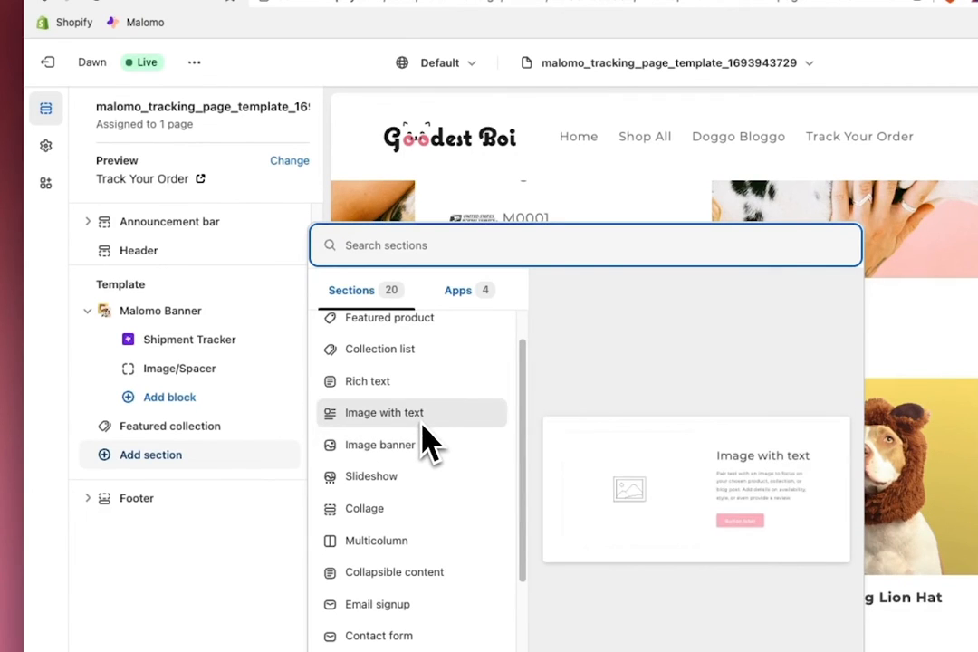
drag(525, 369, 538, 333)
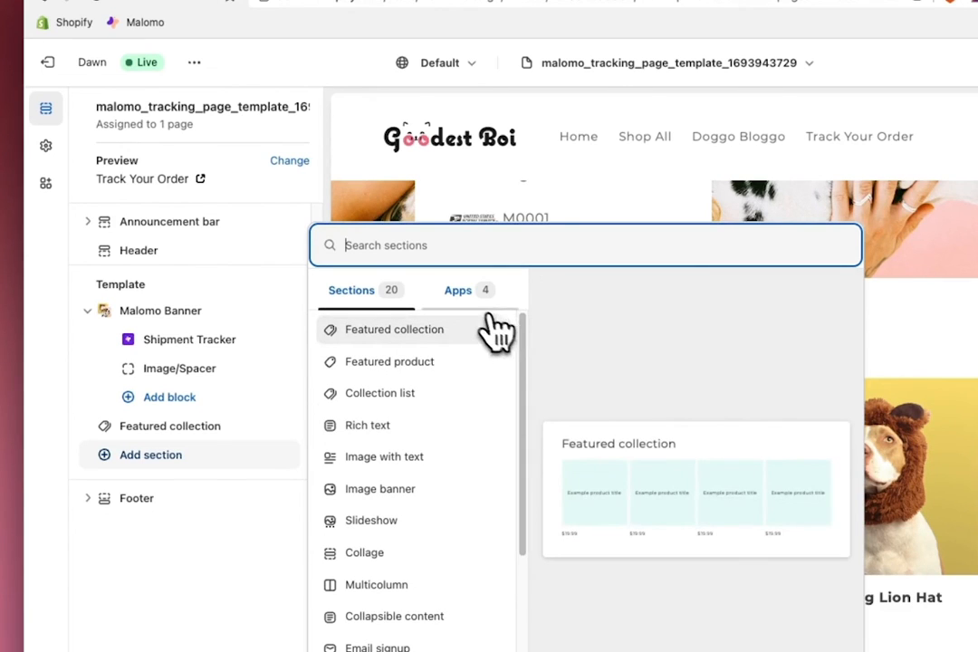
click(462, 298)
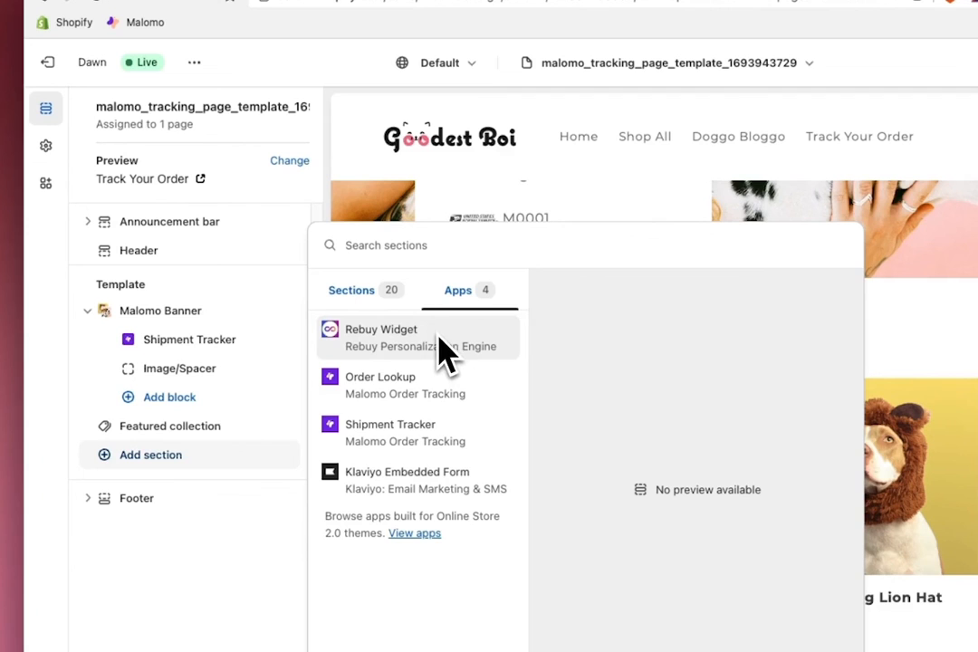
click(373, 306)
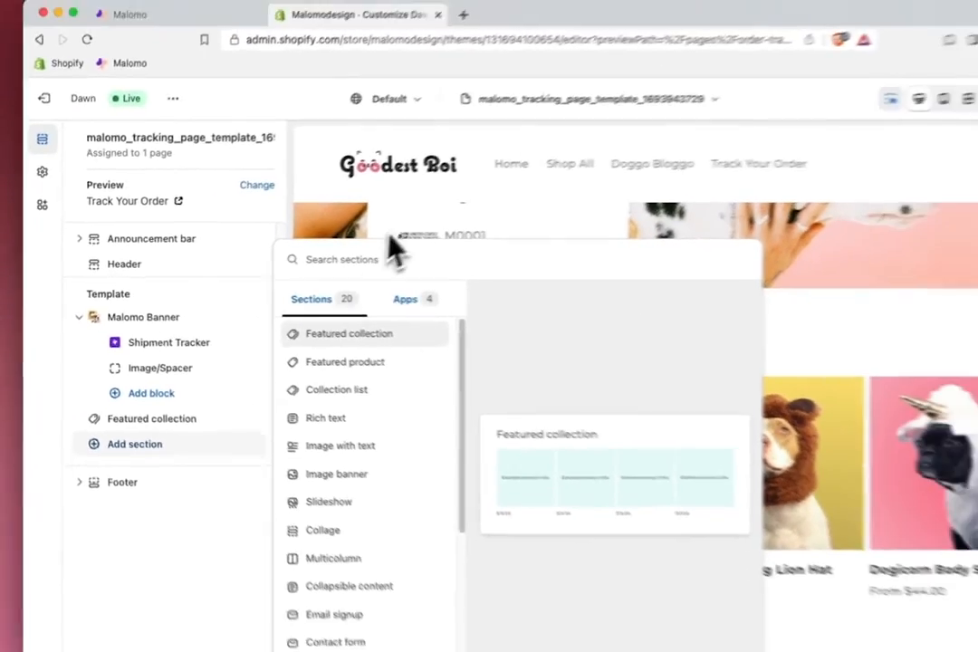
click(460, 179)
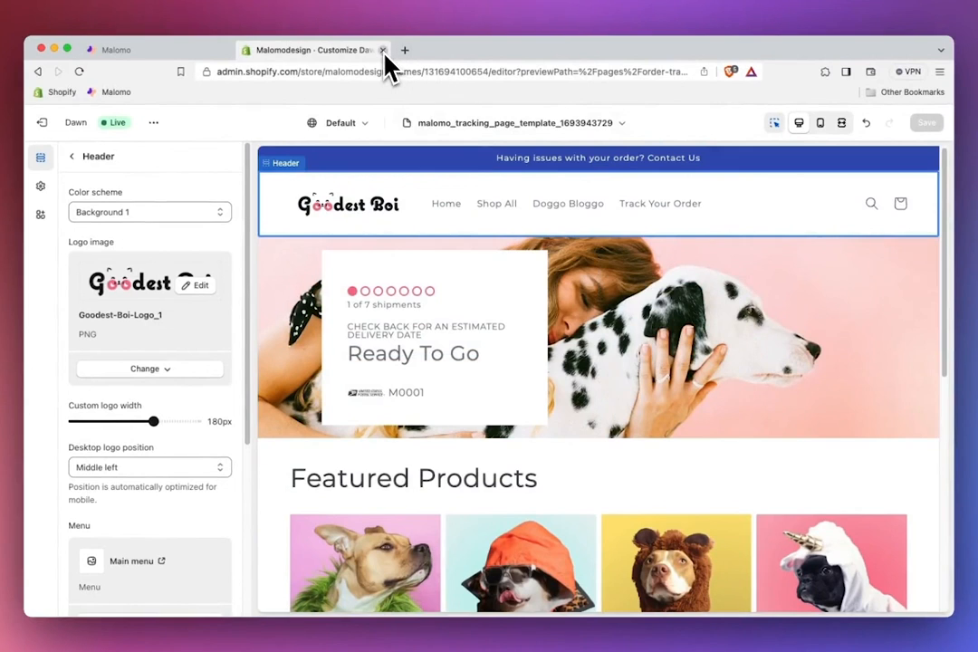
Close the theme editor and examine the live Track Your Order page from Malomo's Tracking Page Creator
click(384, 52)
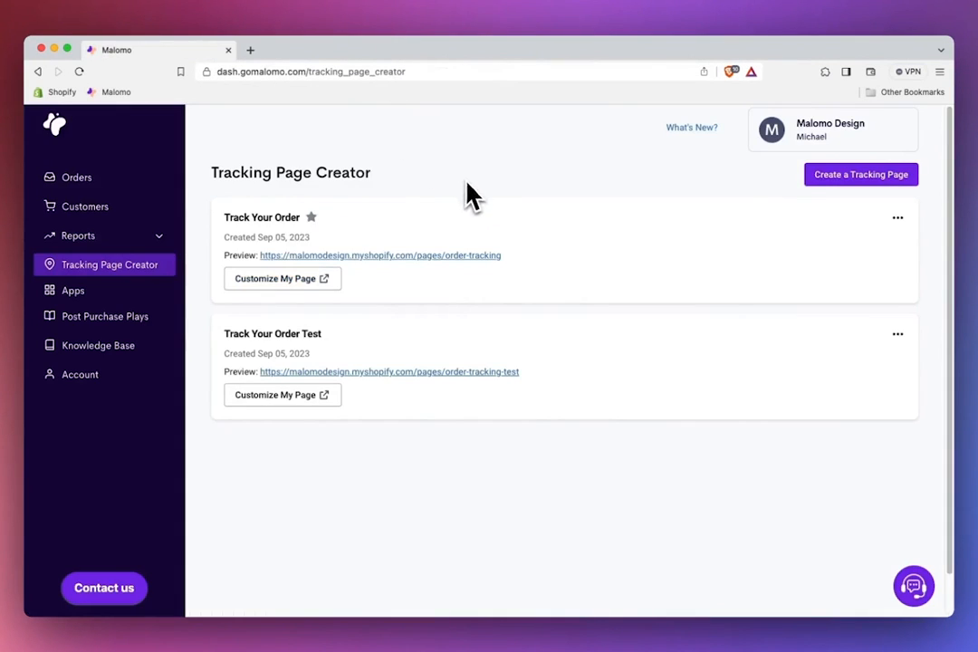
click(465, 255)
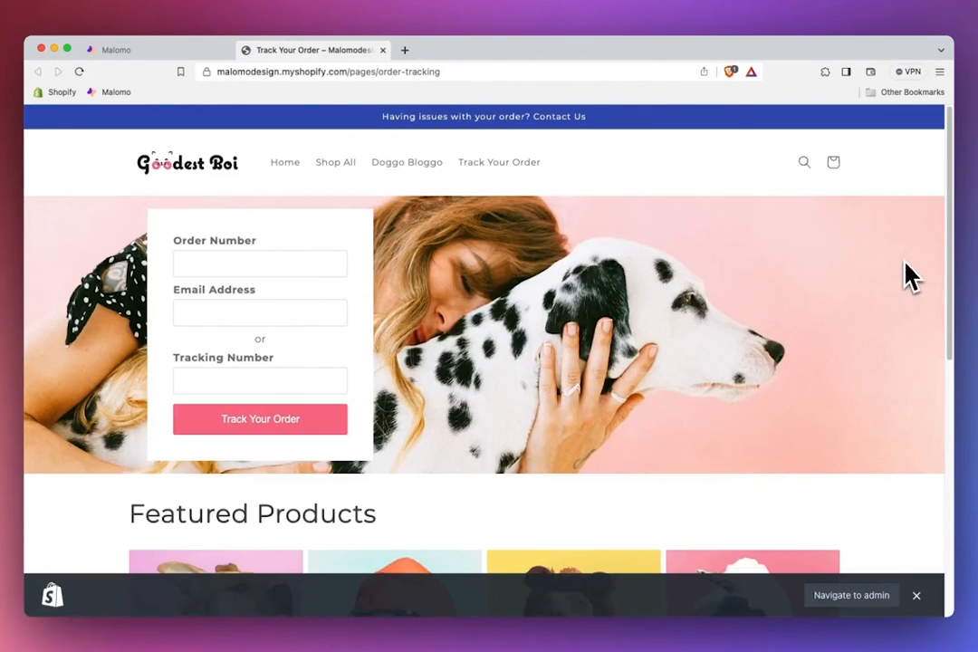
scroll(956, 222, down, 3)
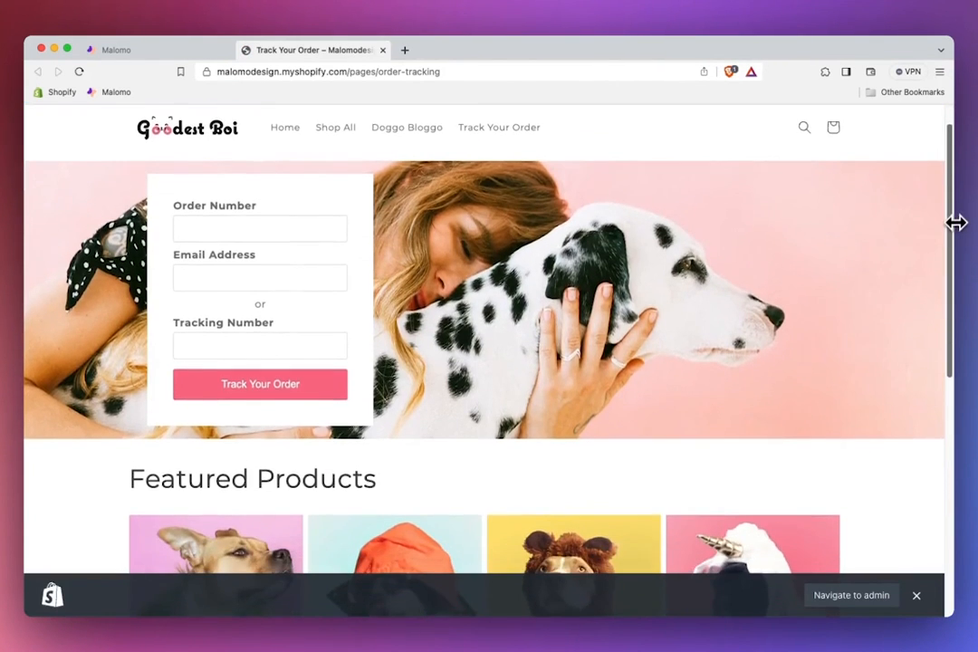
scroll(967, 234, up, 3)
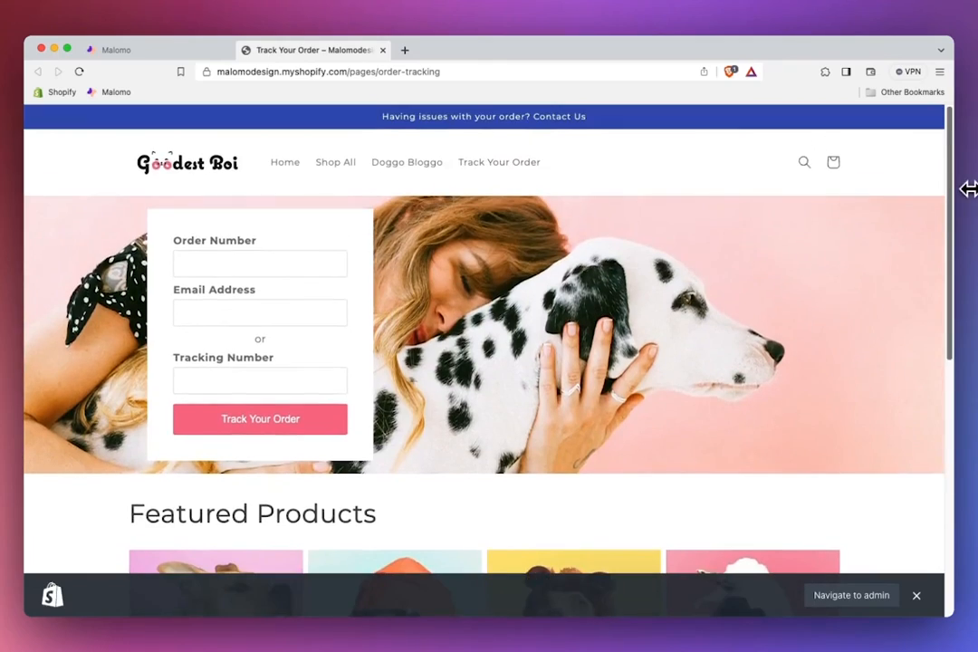